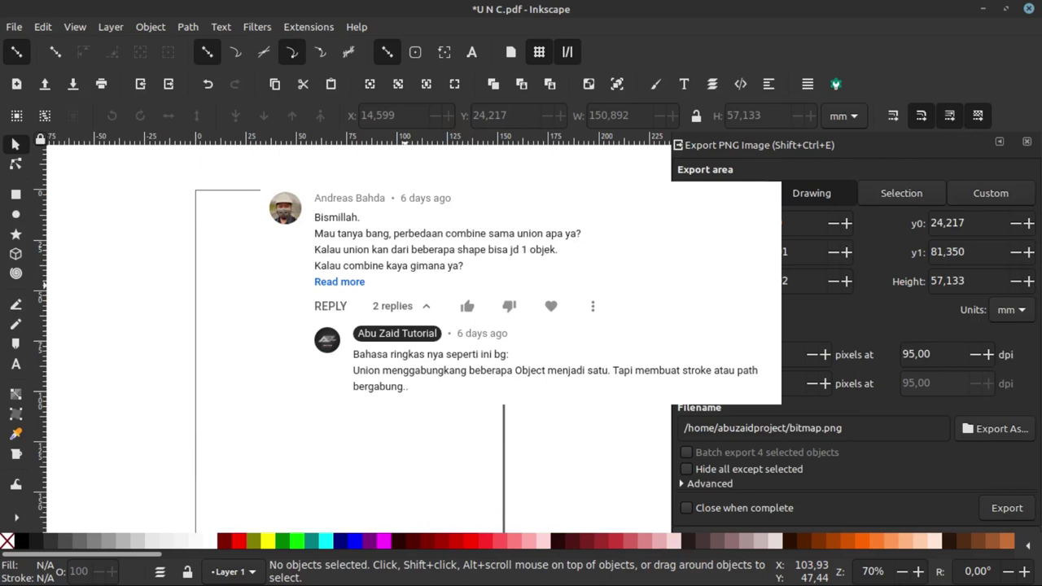
Draw a teal rectangle near the top-left of the page.
ctrl+scroll(343, 287, down, 1)
ctrl+scroll(343, 286, down, 1)
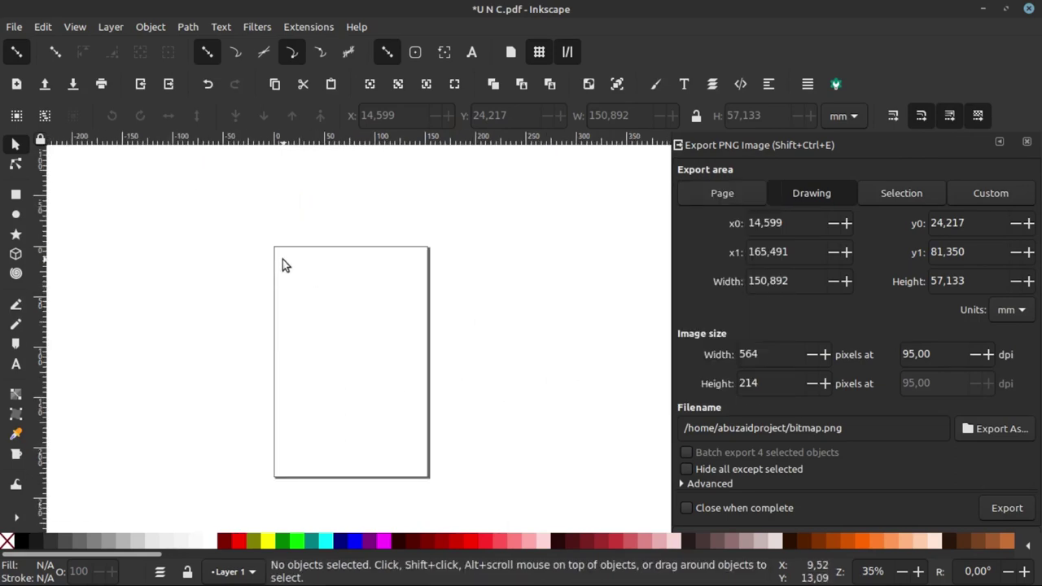
ctrl+scroll(336, 312, up, 1)
ctrl+scroll(337, 312, up, 2)
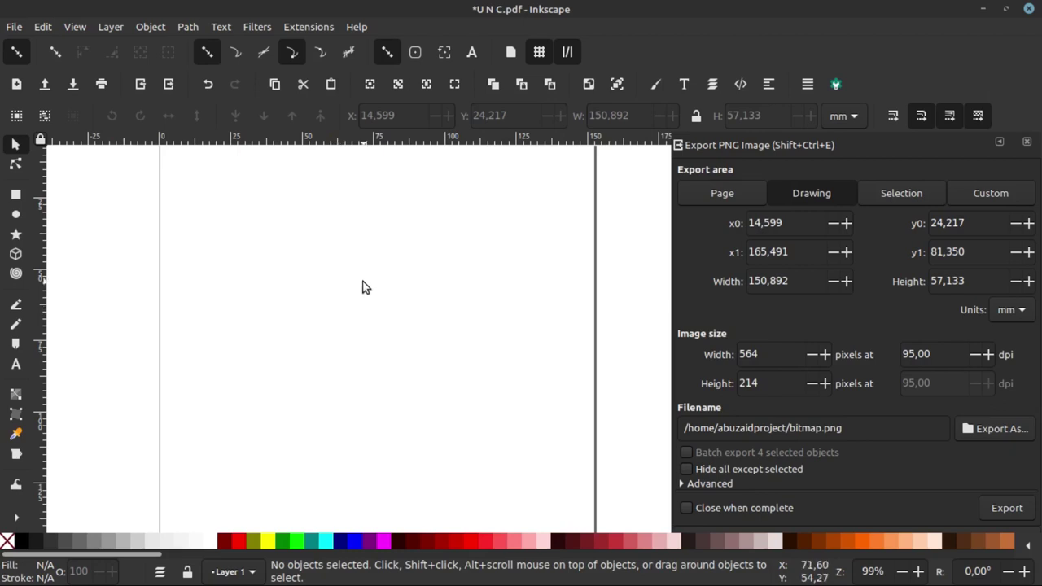
ctrl+scroll(257, 326, down, 2)
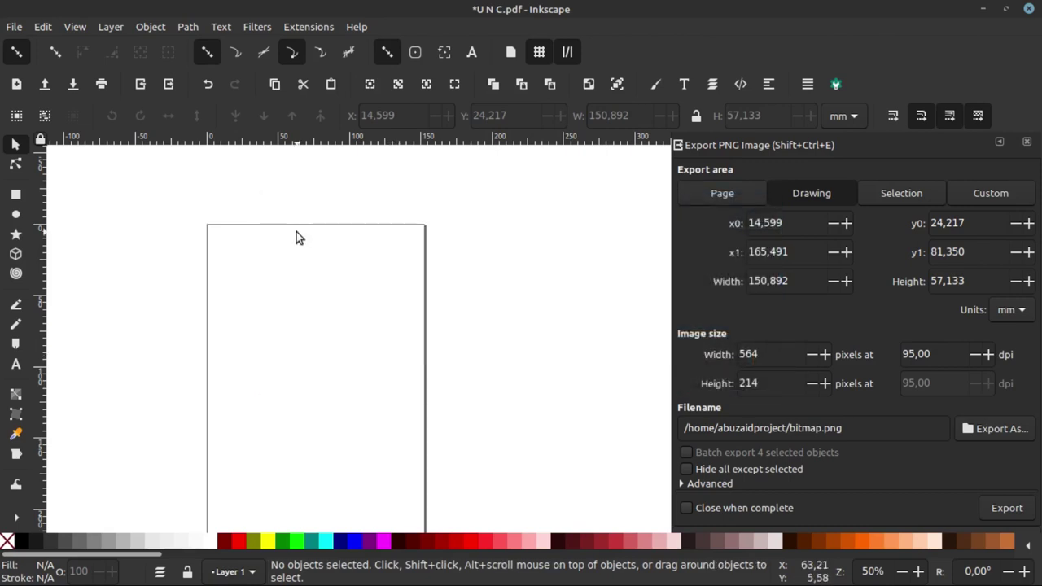
scroll(324, 293, down, 2)
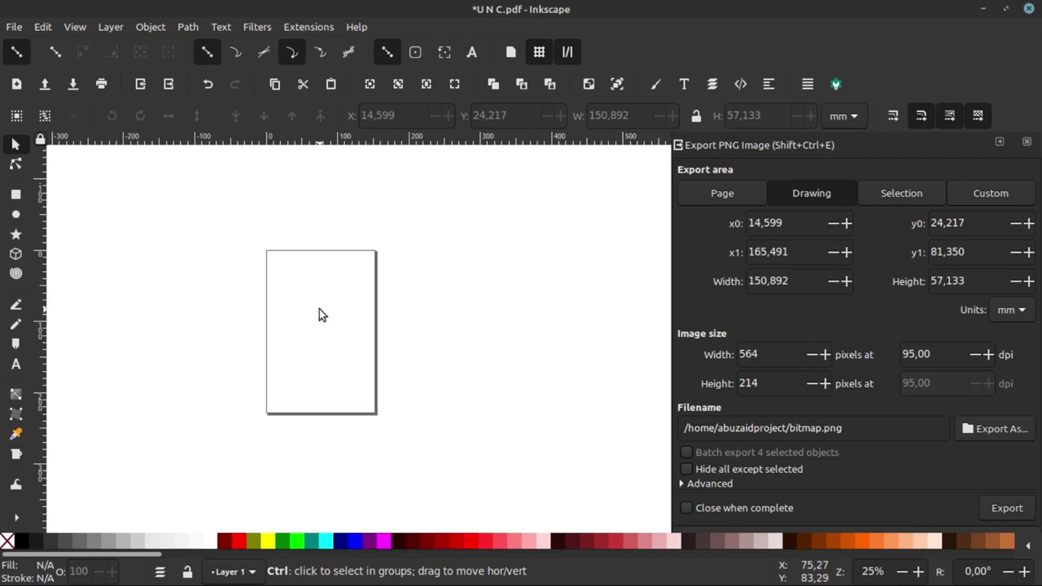
scroll(324, 281, up, 2)
scroll(300, 322, up, 2)
scroll(281, 338, down, 2)
scroll(285, 233, up, 2)
scroll(285, 233, up, 1)
scroll(308, 243, down, 1)
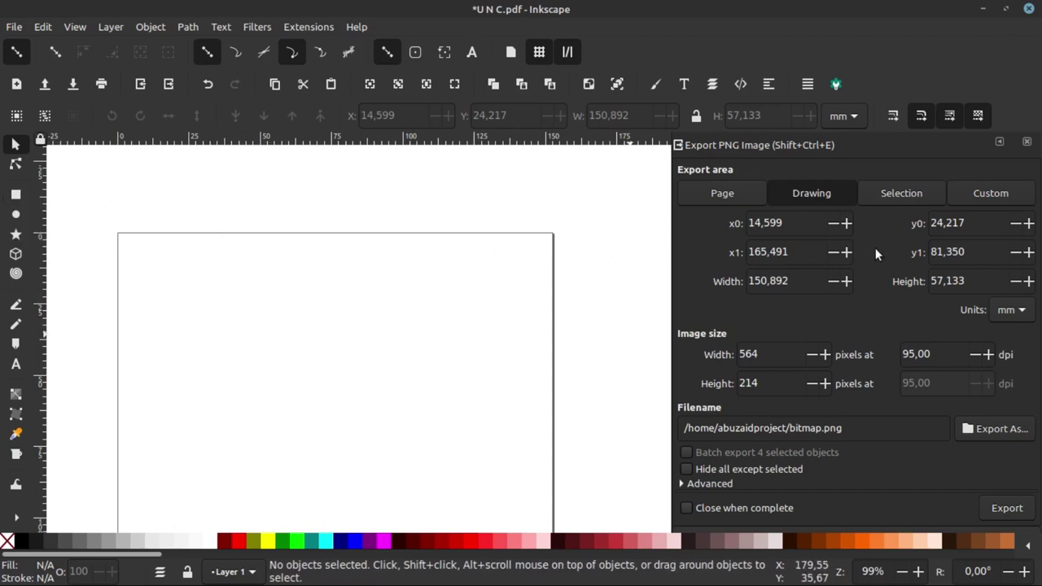
click(15, 194)
mouse_move(165, 276)
mouse_down()
mouse_move(220, 330)
mouse_move(258, 345)
mouse_up()
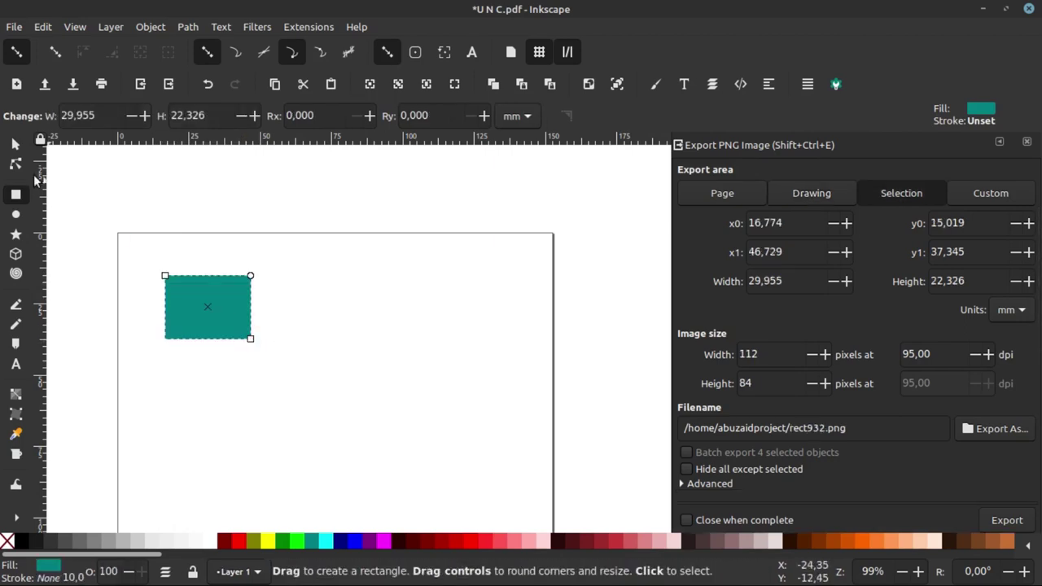
key(s)
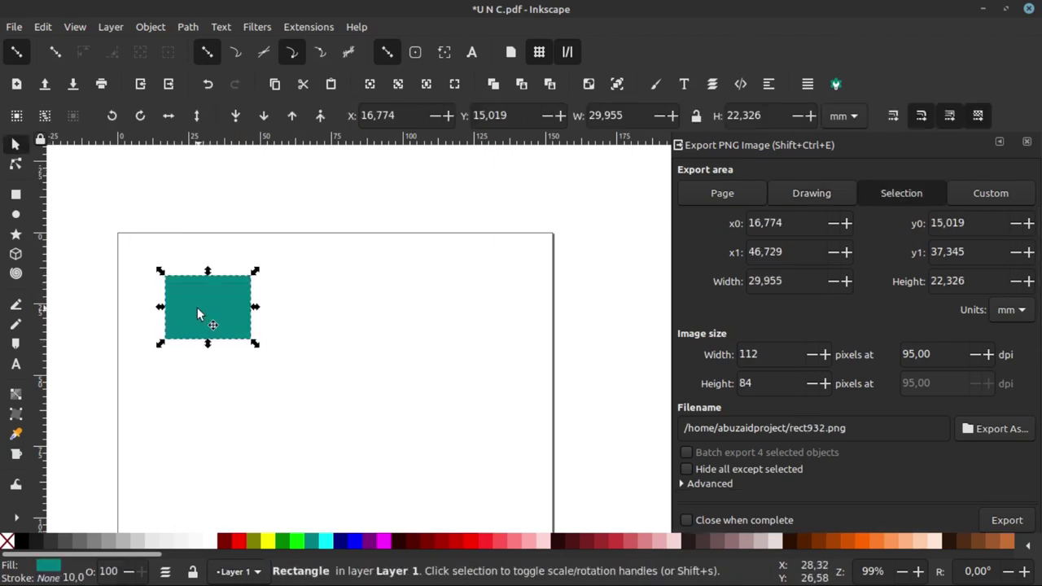
Duplicate the teal rectangle and place the copy to the right of the original.
key(ctrl+d)
drag(193, 305, 320, 304)
click(426, 235)
drag(426, 236, 109, 376)
click(442, 318)
Add a 'UNION' text label above the left rectangle.
click(16, 366)
click(420, 317)
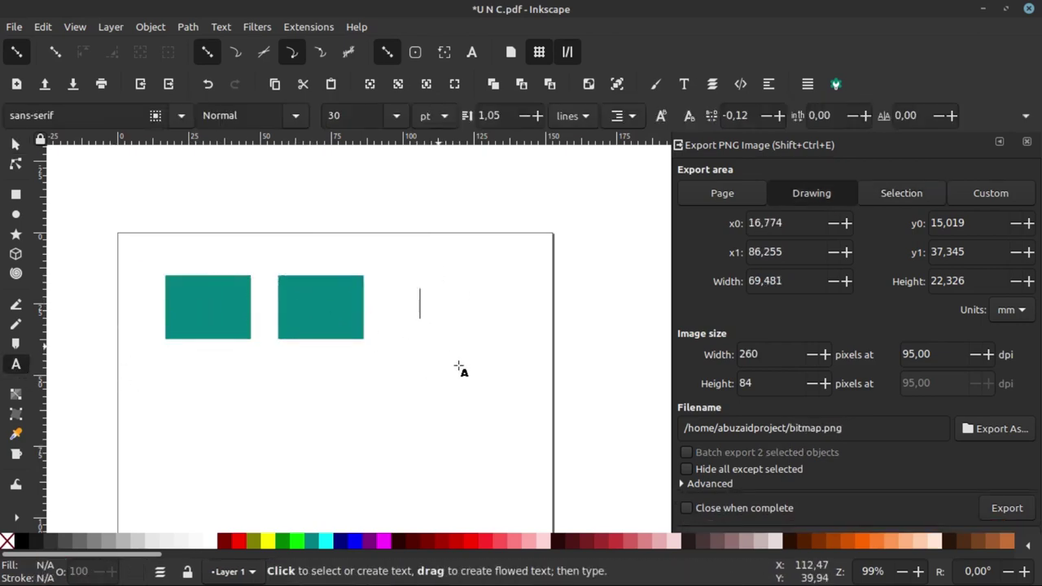
text(UNION)
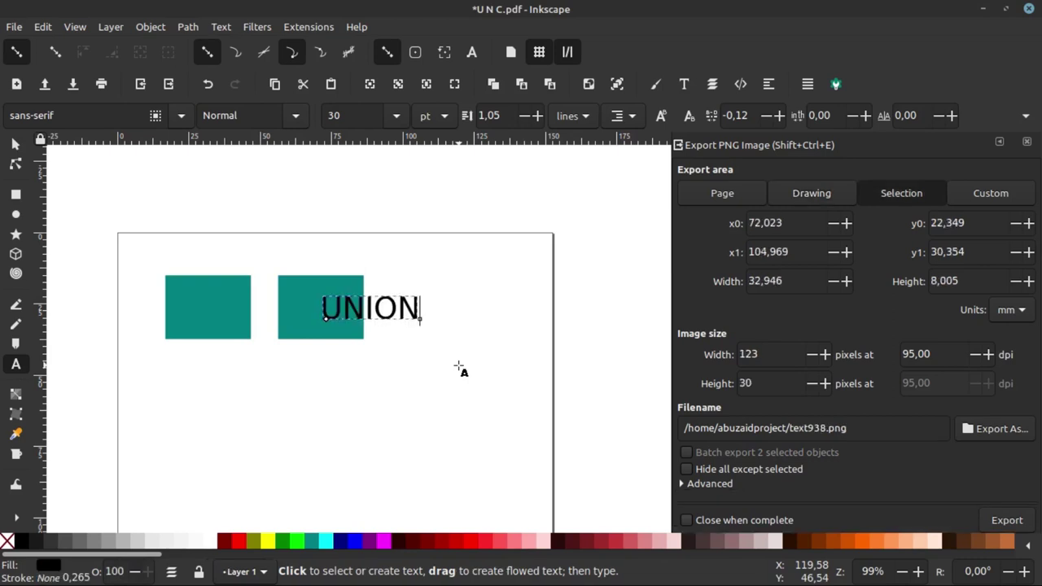
click(15, 144)
drag(381, 313, 208, 257)
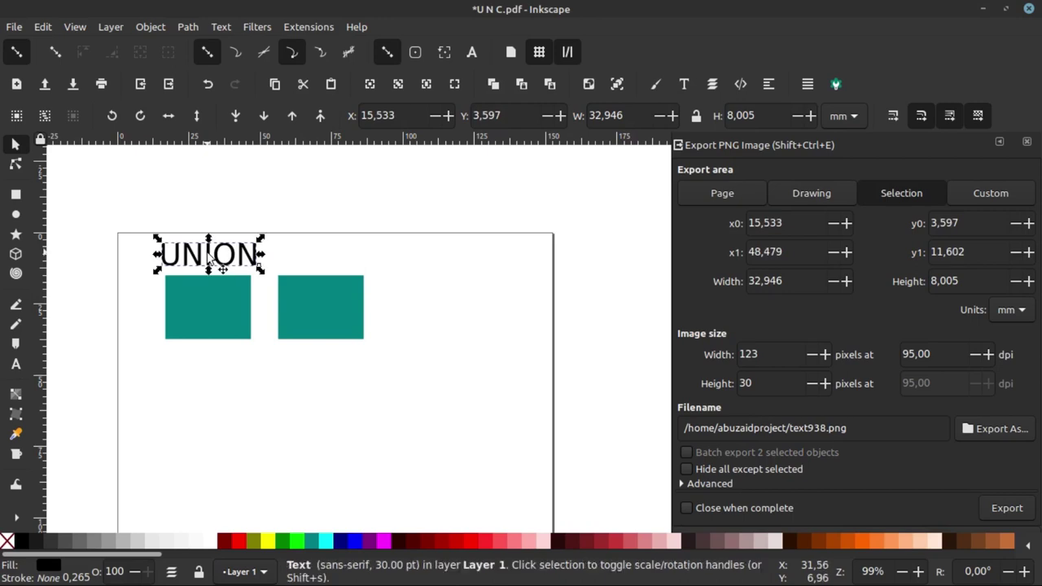
Duplicate the label, change the copy to 'COMBINE', and move it above the right rectangle.
key(ctrl+d)
drag(216, 256, 346, 254)
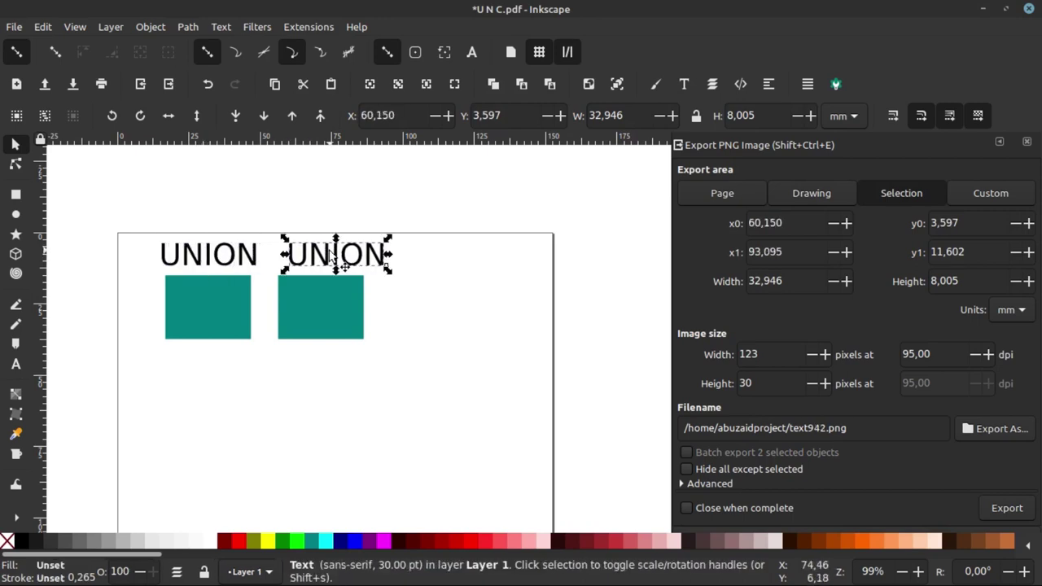
double_click(337, 256)
double_click(328, 250)
text(COMBINE)
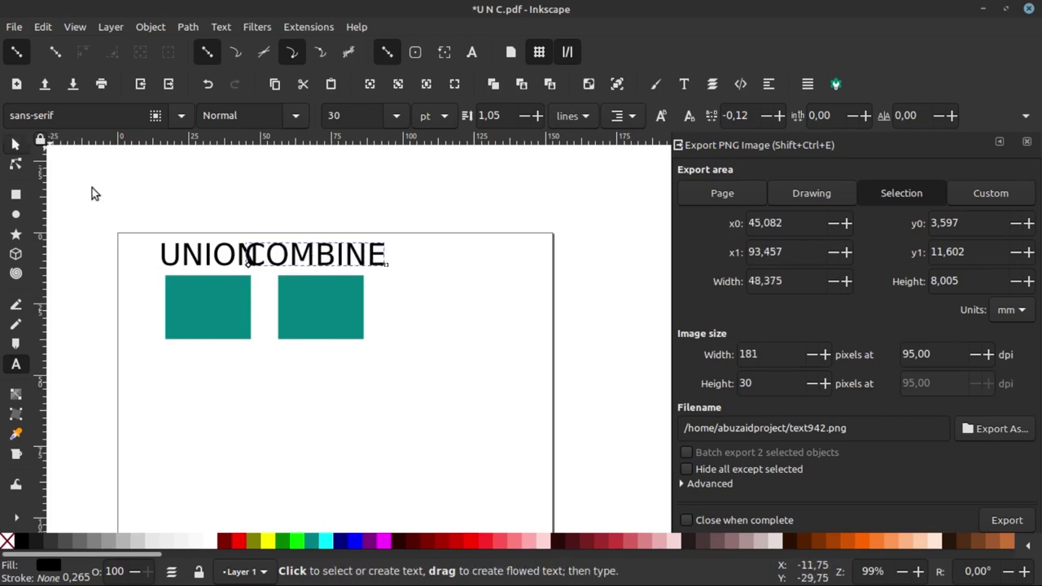
key(F1)
drag(337, 266, 444, 269)
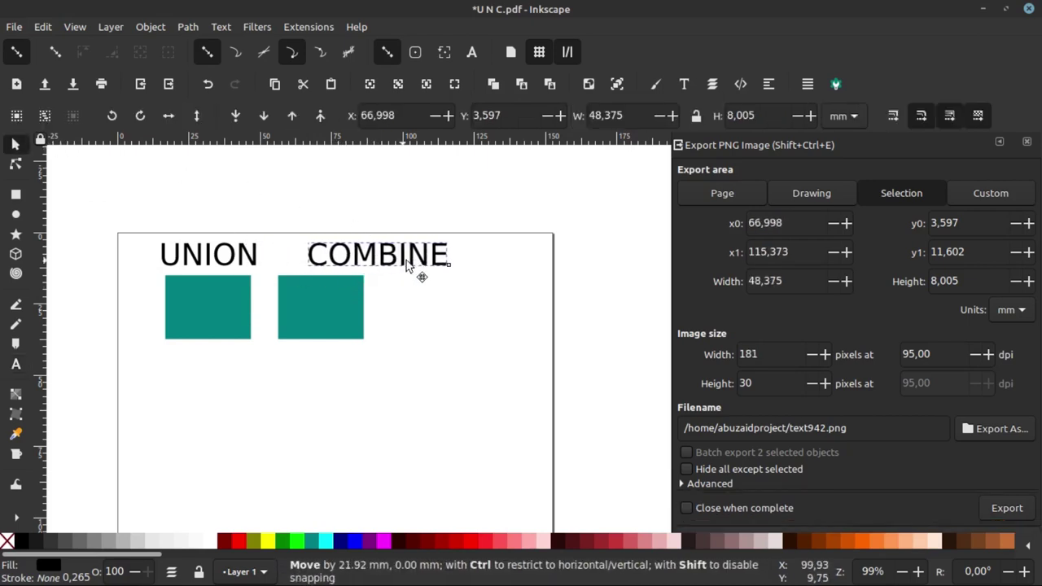
Reposition both teal rectangles so each sits beneath its label.
click(236, 252)
click(475, 302)
drag(335, 314, 407, 324)
click(207, 303)
drag(207, 303, 205, 317)
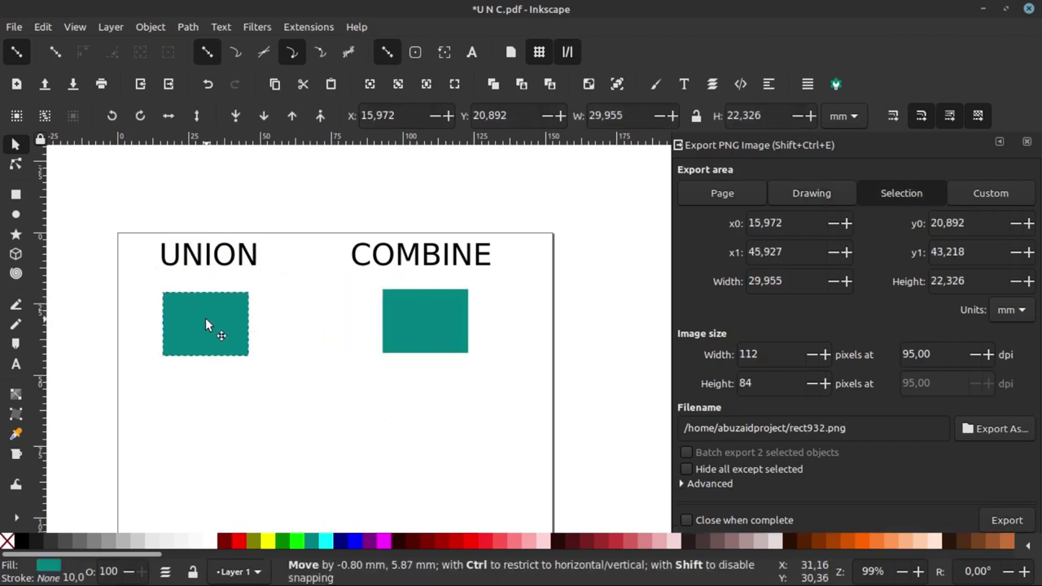
Duplicate both teal rectangles below the originals and colour the copies magenta.
click(401, 325)
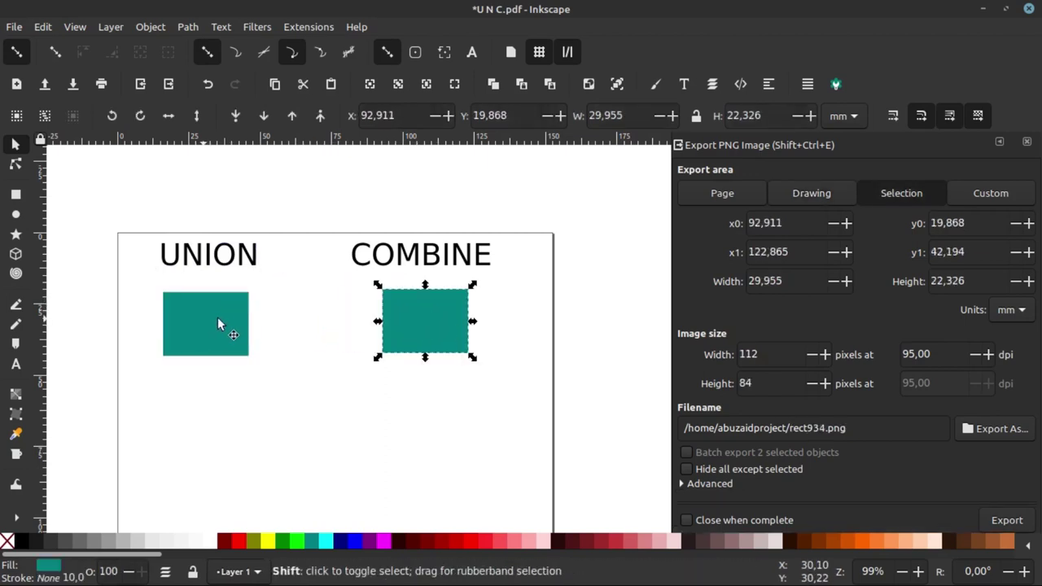
shift+click(213, 321)
right_click(420, 308)
click(465, 267)
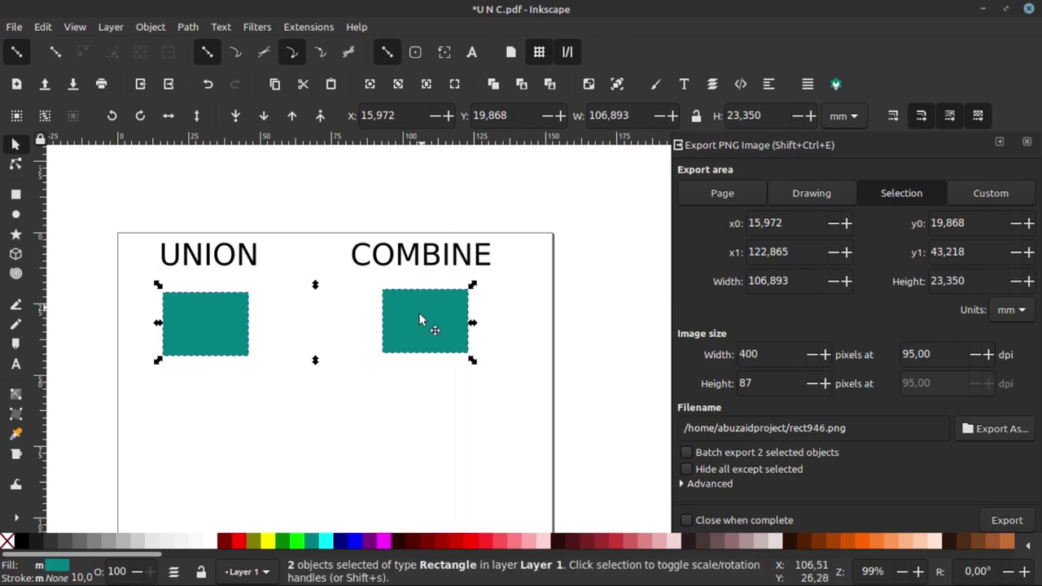
drag(418, 312, 420, 400)
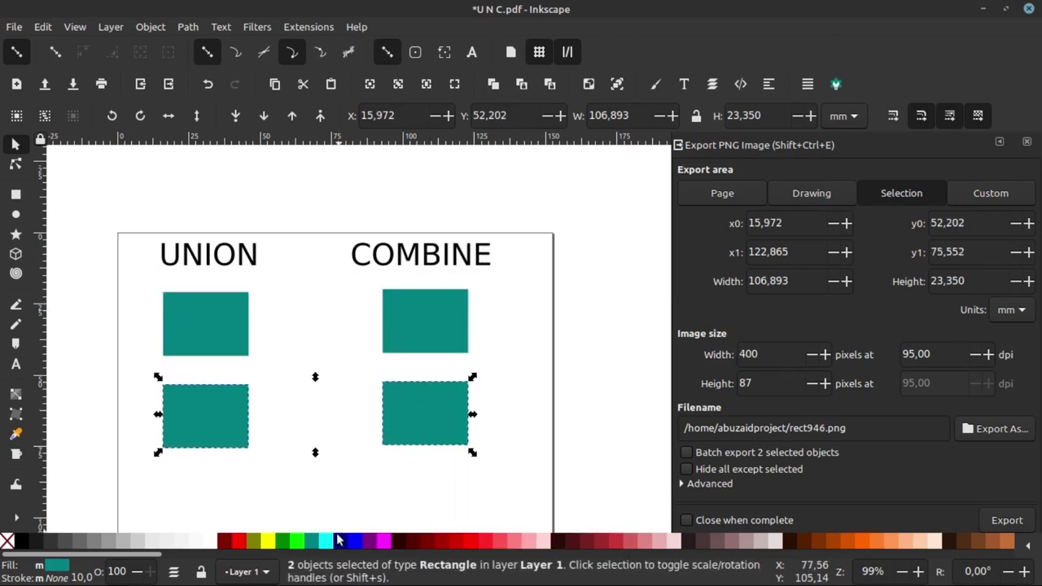
click(383, 540)
click(508, 449)
Duplicate all four rectangles and move the copies straight down.
ctrl+scroll(419, 318, down, 3)
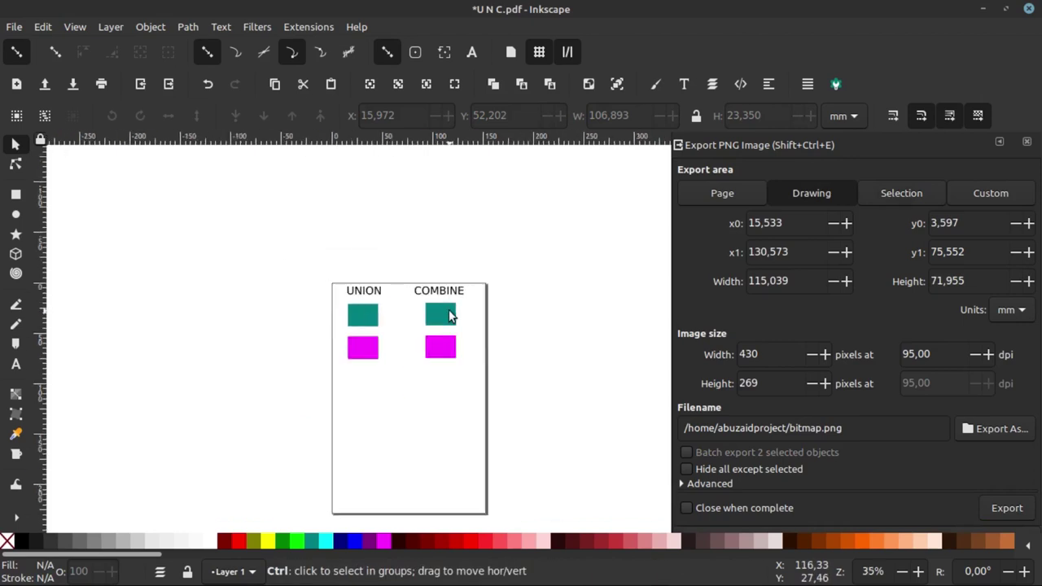
ctrl+scroll(419, 317, up, 3)
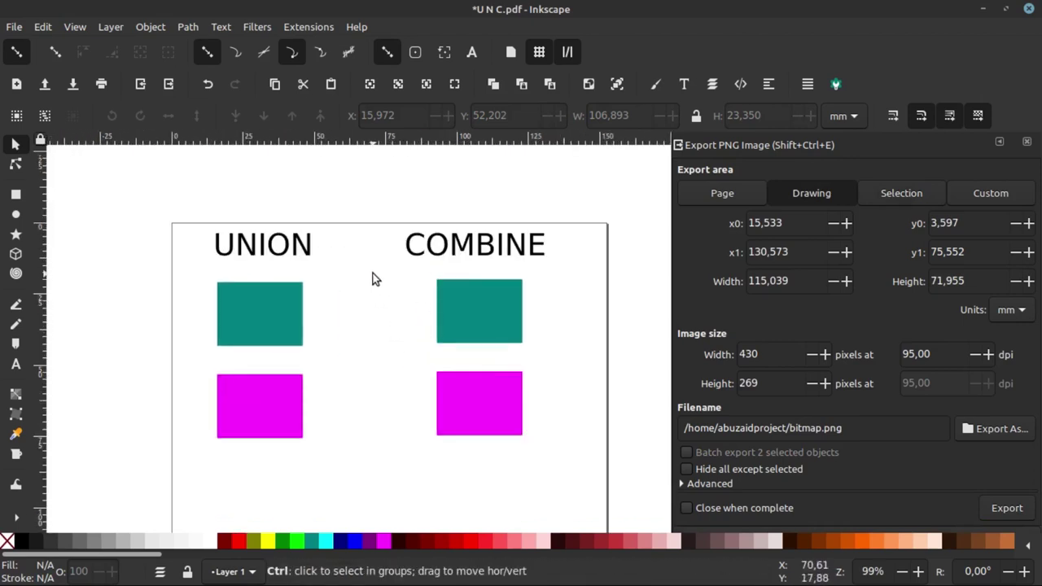
ctrl+scroll(372, 280, down, 1)
ctrl+scroll(337, 315, up, 1)
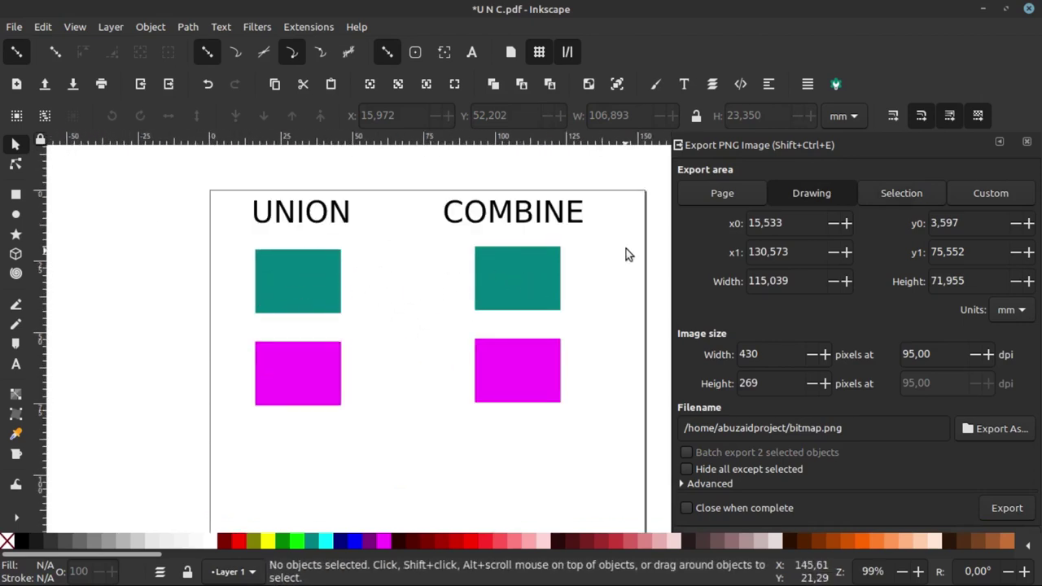
drag(611, 233, 190, 432)
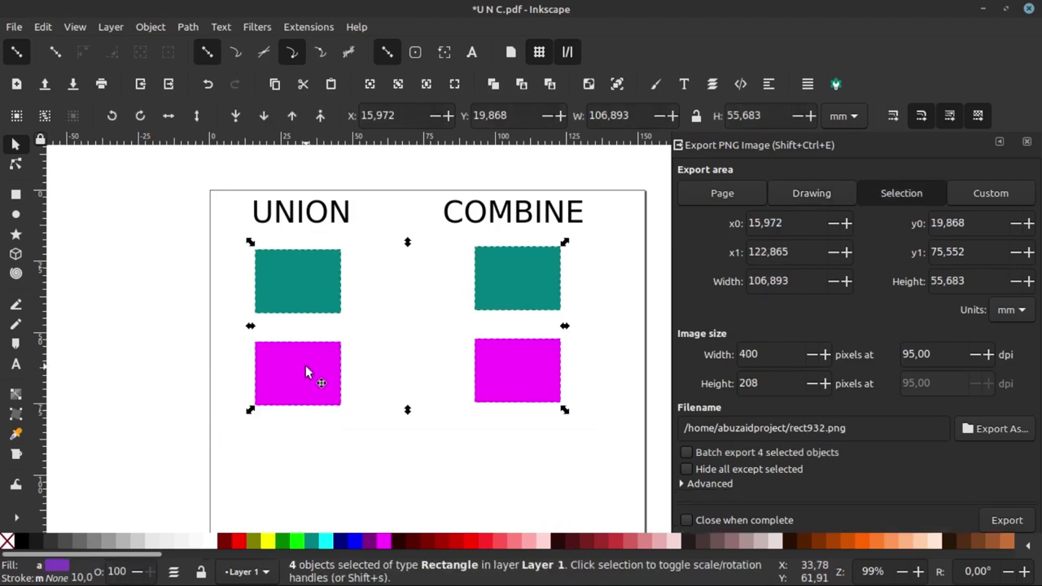
key(ctrl)
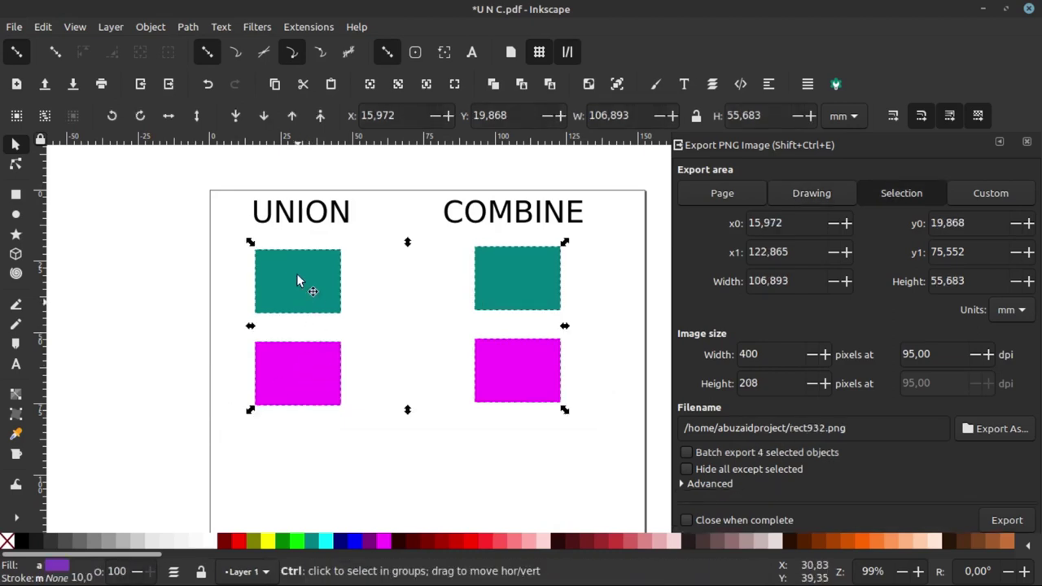
ctrl+scroll(297, 281, down, 2)
key(ctrl+d)
drag(298, 274, 301, 378)
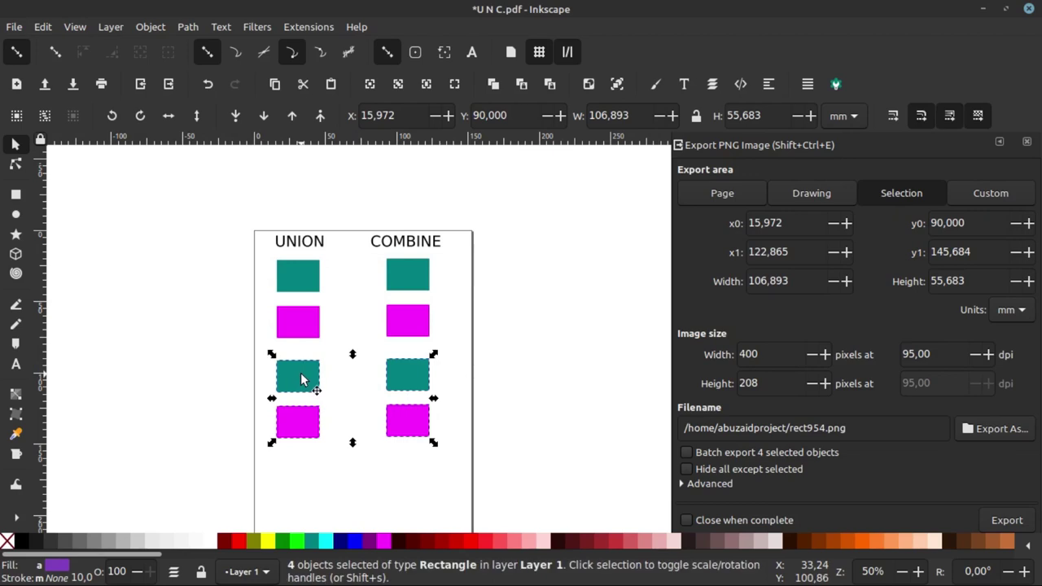
Make the four copies unfilled with a 2 mm black outline.
click(8, 541)
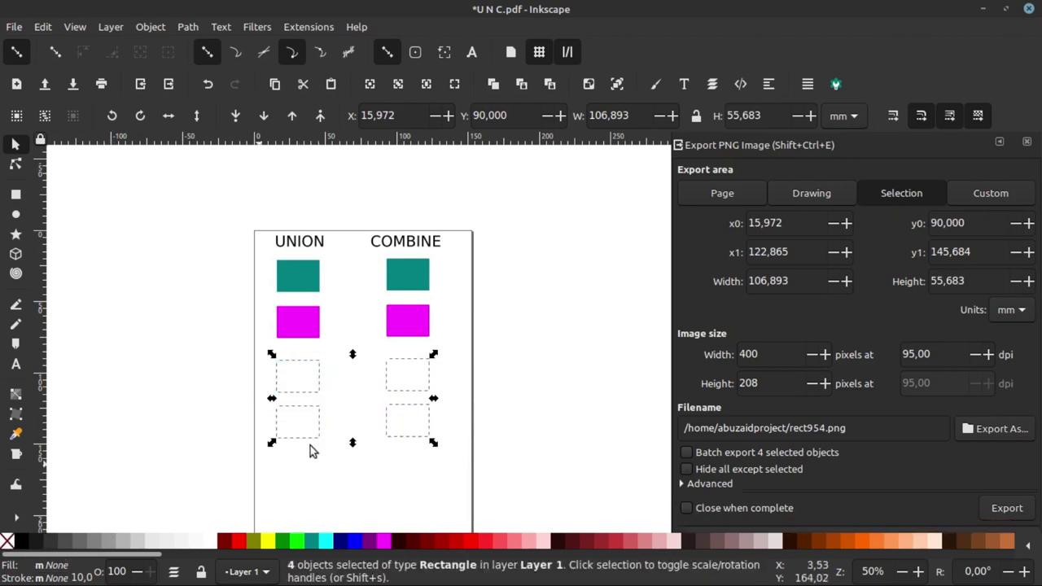
shift+click(68, 537)
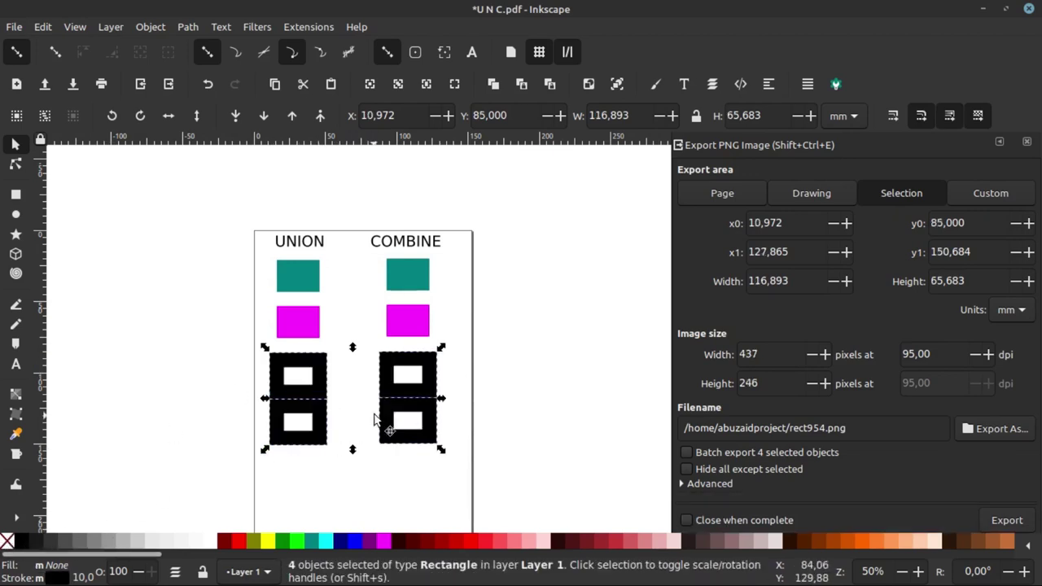
click(652, 84)
click(888, 170)
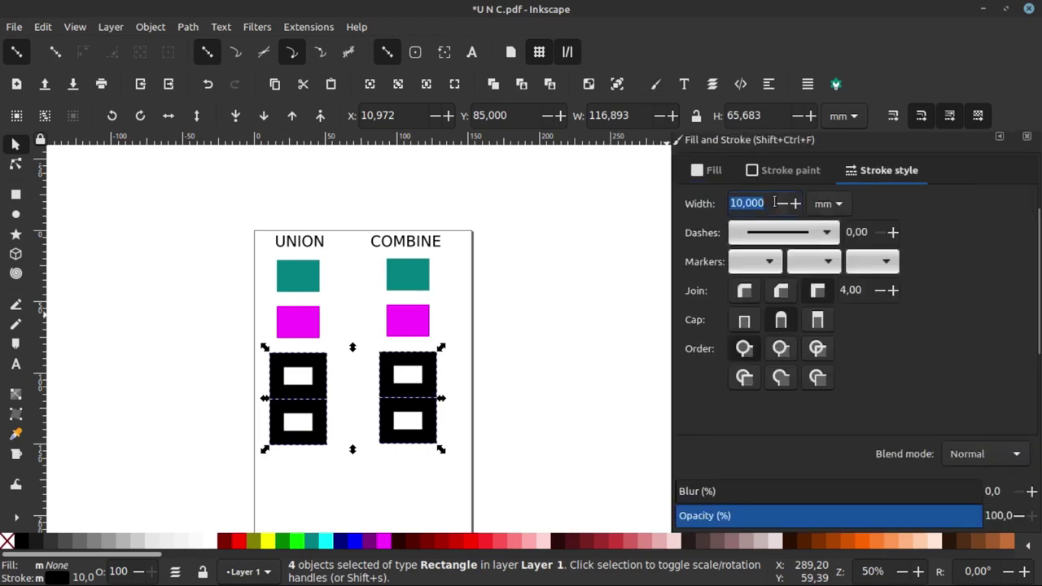
text(2)
key(Return)
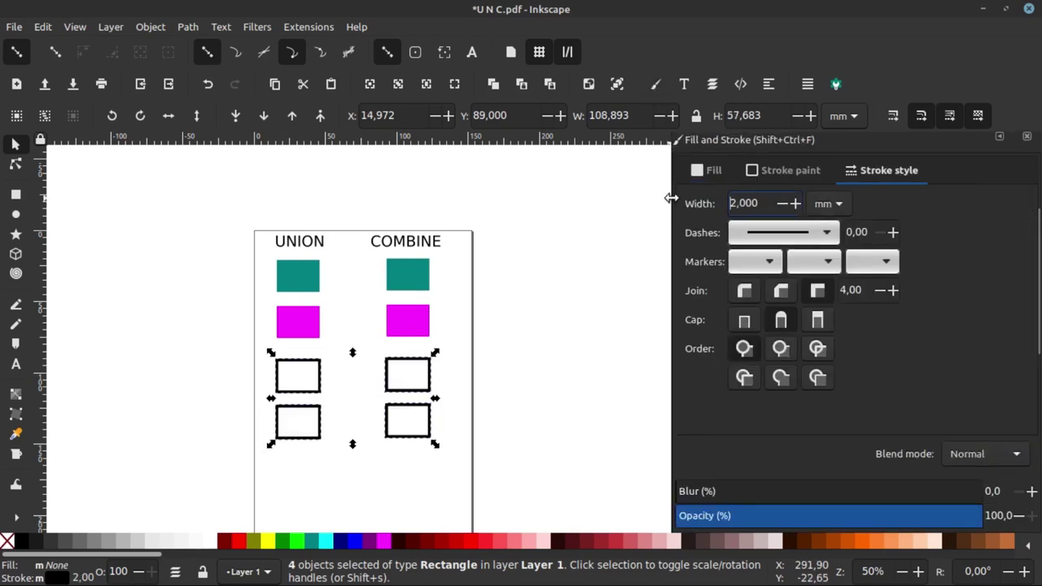
click(555, 385)
ctrl+scroll(353, 331, down, 2)
ctrl+scroll(356, 324, up, 3)
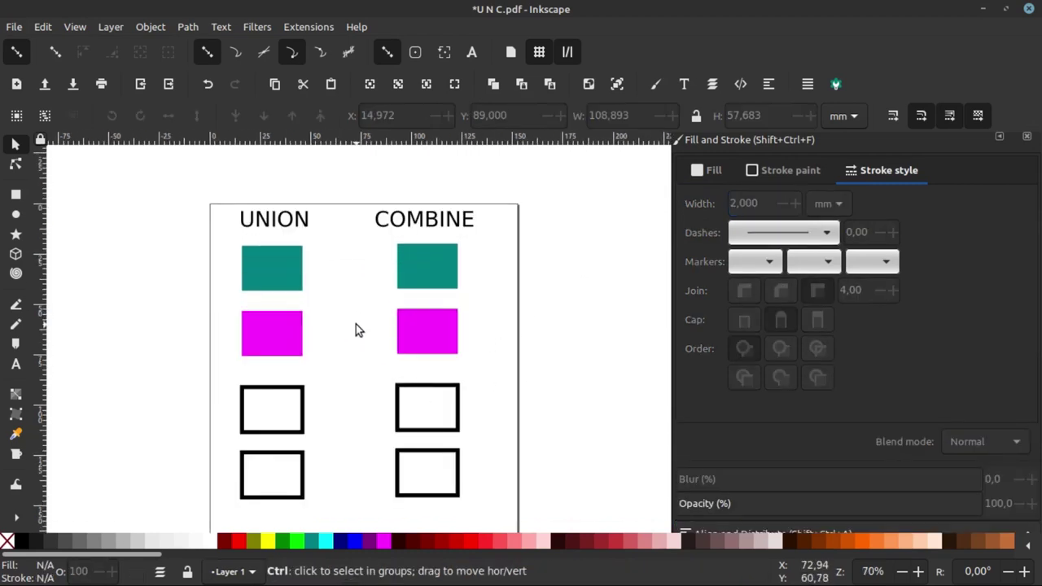
Move the left magenta rectangle up to partly overlap the teal one under UNION.
click(275, 333)
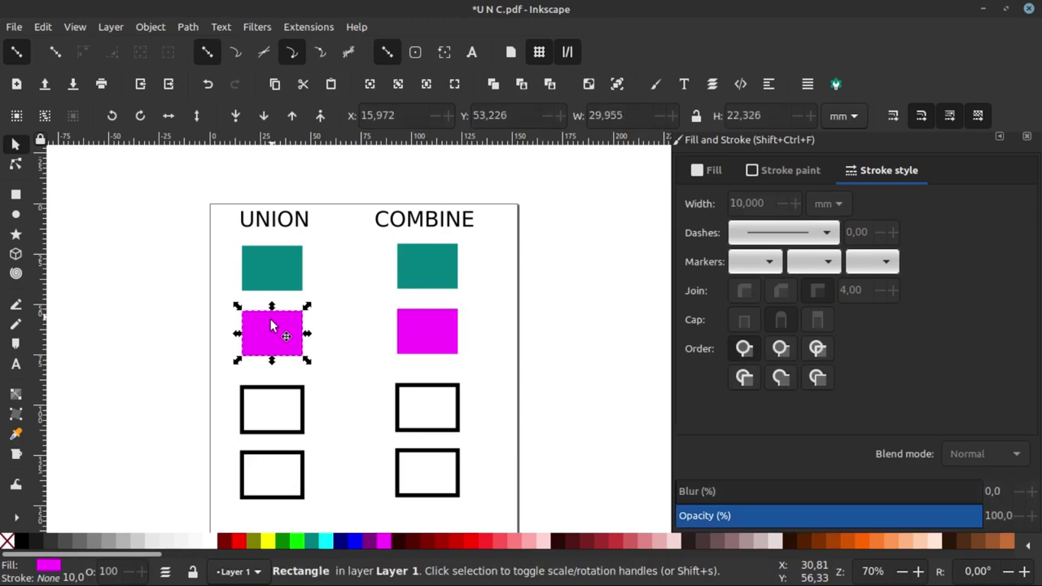
click(311, 294)
ctrl+scroll(274, 259, up, 2)
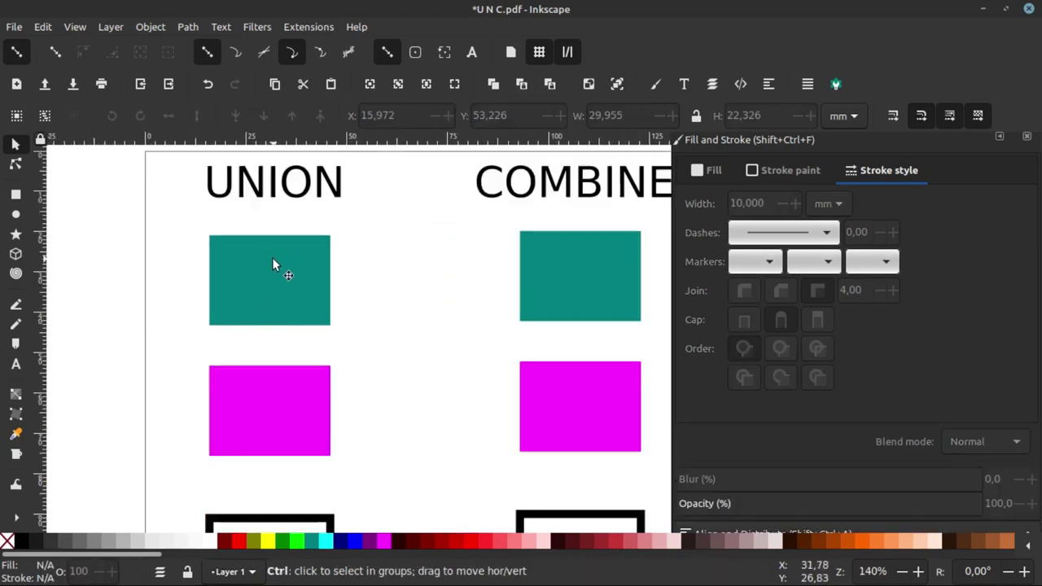
click(265, 393)
ctrl+scroll(277, 334, down, 2)
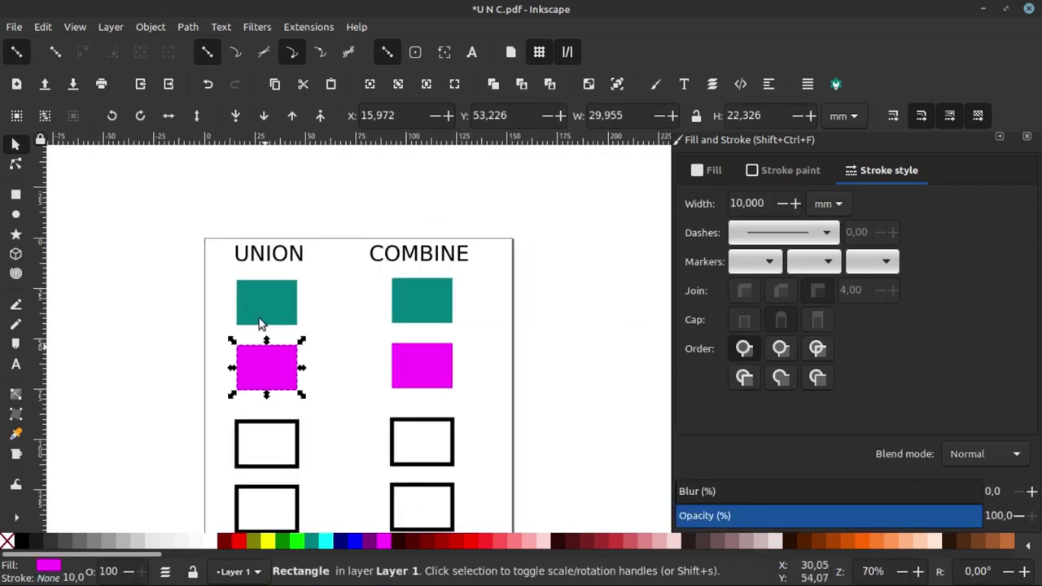
click(275, 362)
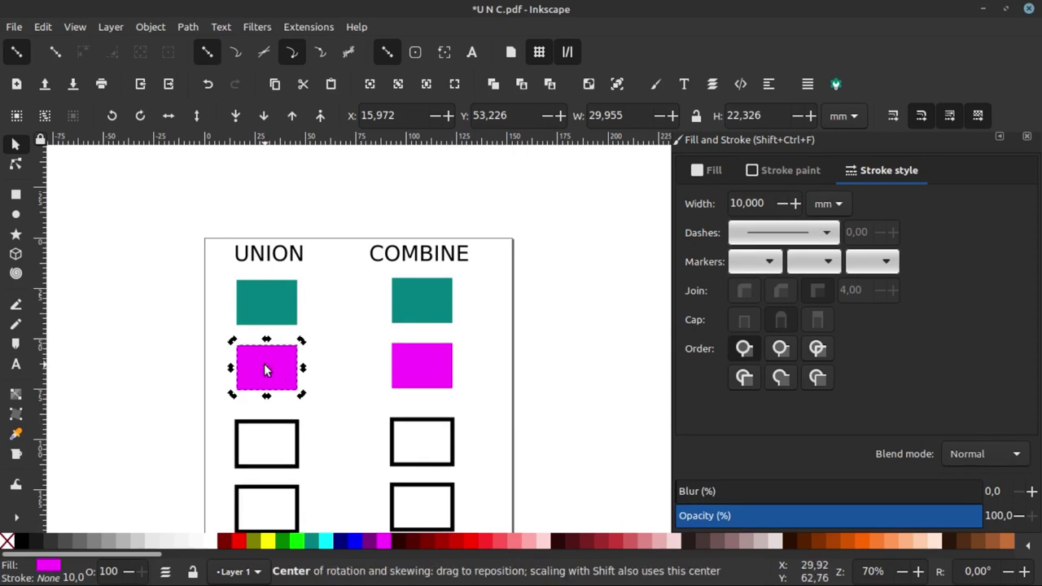
click(320, 322)
ctrl+scroll(287, 346, up, 1)
ctrl+scroll(286, 346, up, 1)
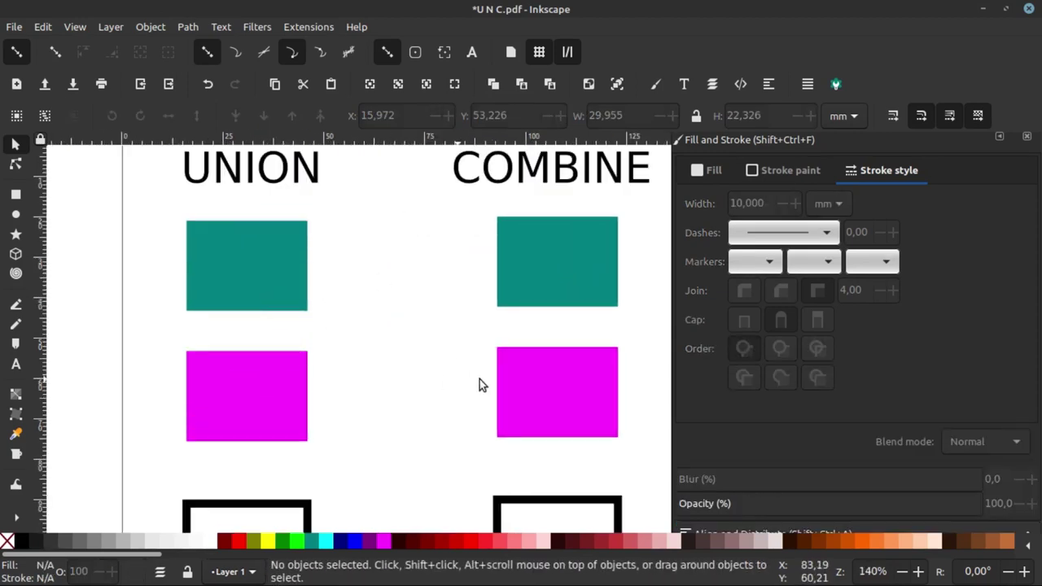
click(241, 385)
drag(242, 385, 246, 303)
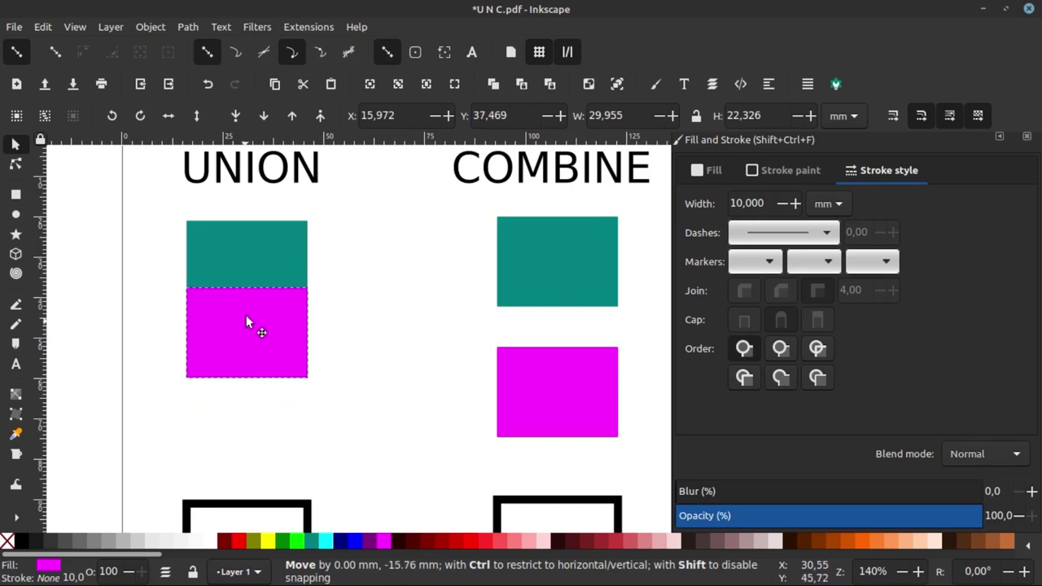
mouse_move(246, 304)
mouse_down()
mouse_move(281, 294)
mouse_move(276, 287)
mouse_up()
Move the COMBINE magenta rectangle over its teal one, then select the UNION pair.
click(562, 383)
mouse_move(561, 383)
mouse_down()
mouse_move(602, 334)
mouse_move(597, 293)
mouse_up()
scroll(330, 333, down, 2)
scroll(286, 309, up, 1)
key(Escape)
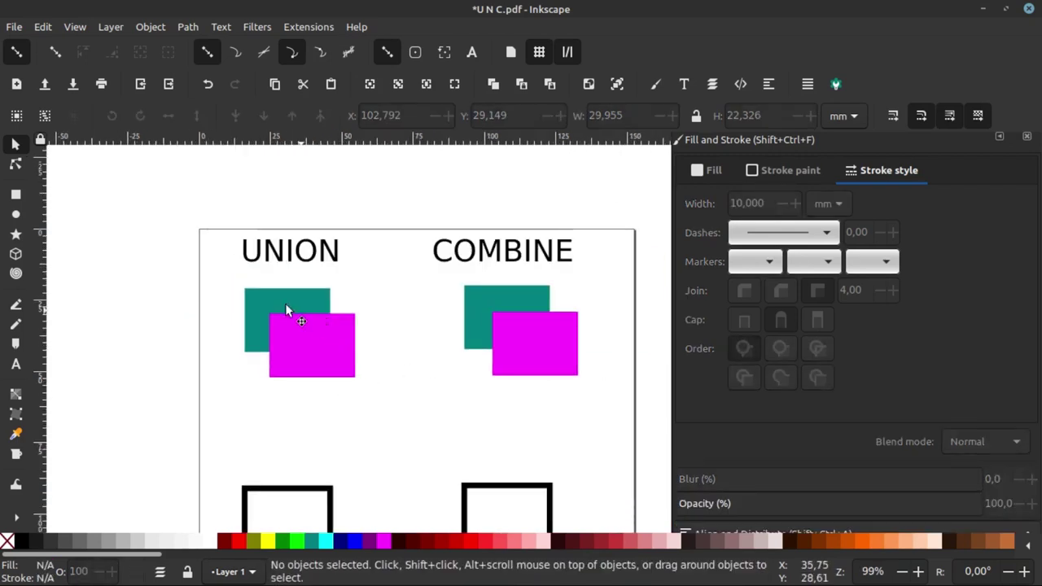
drag(134, 257, 371, 412)
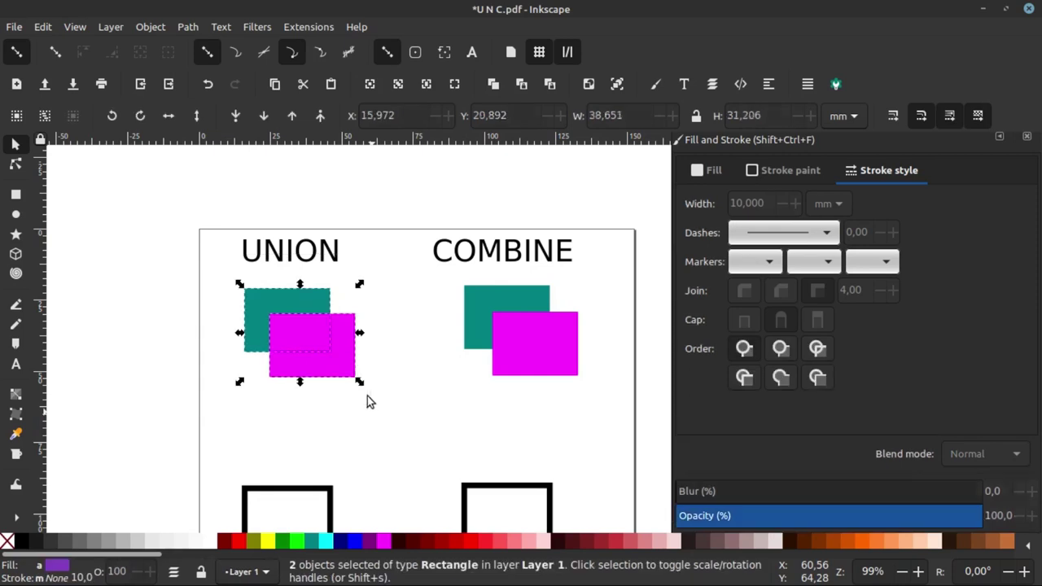
Union the UNION teal and magenta rectangles into one teal shape, then select the COMBINE pair.
click(188, 27)
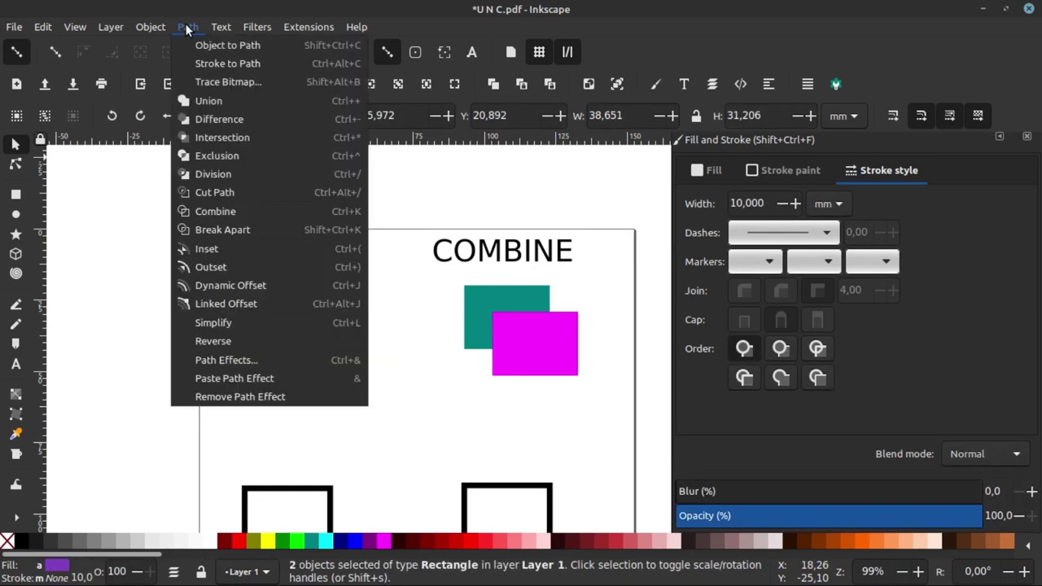
click(207, 100)
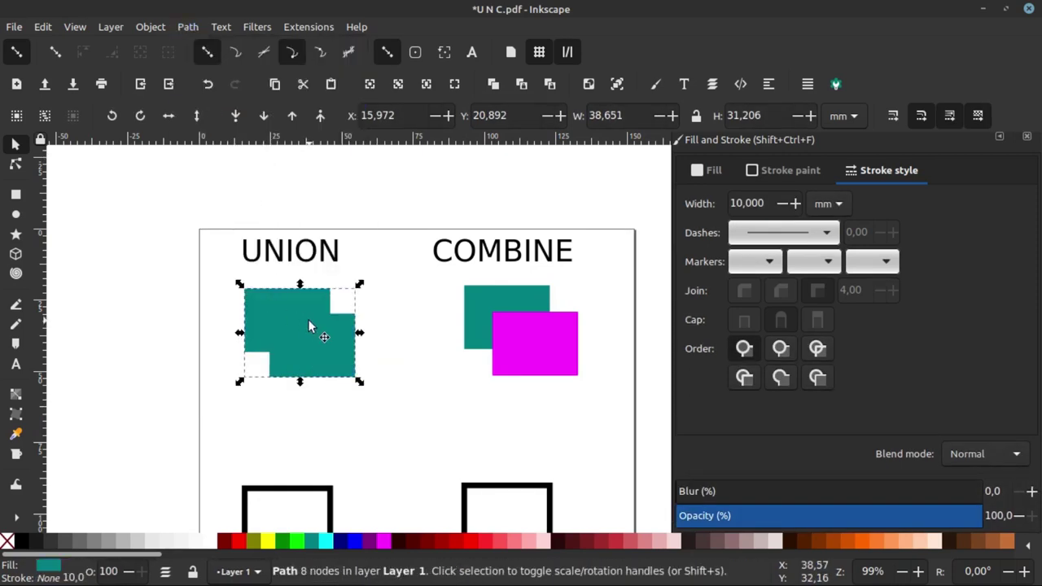
scroll(289, 319, up, 1)
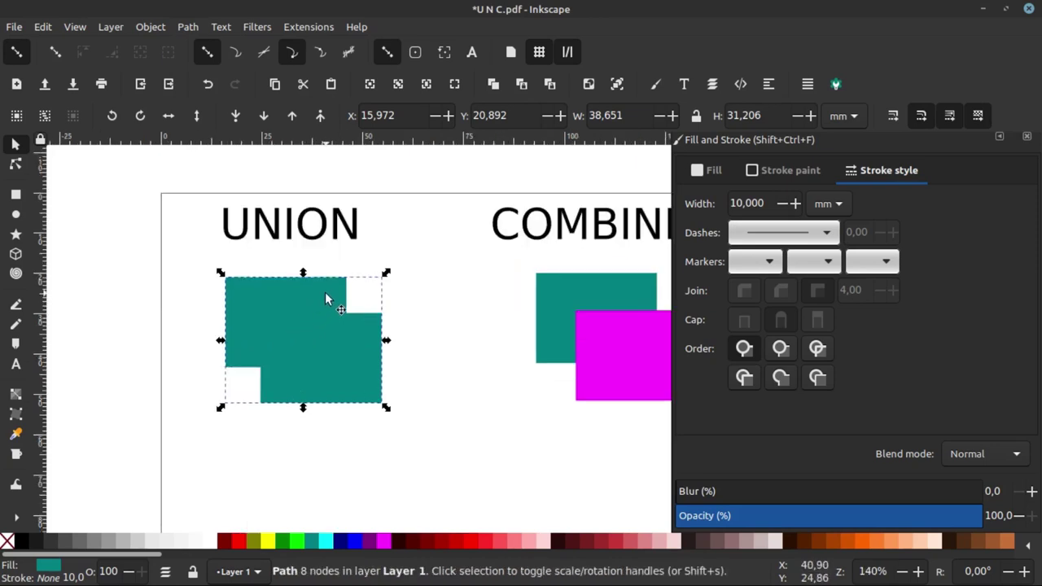
scroll(288, 300, up, 2)
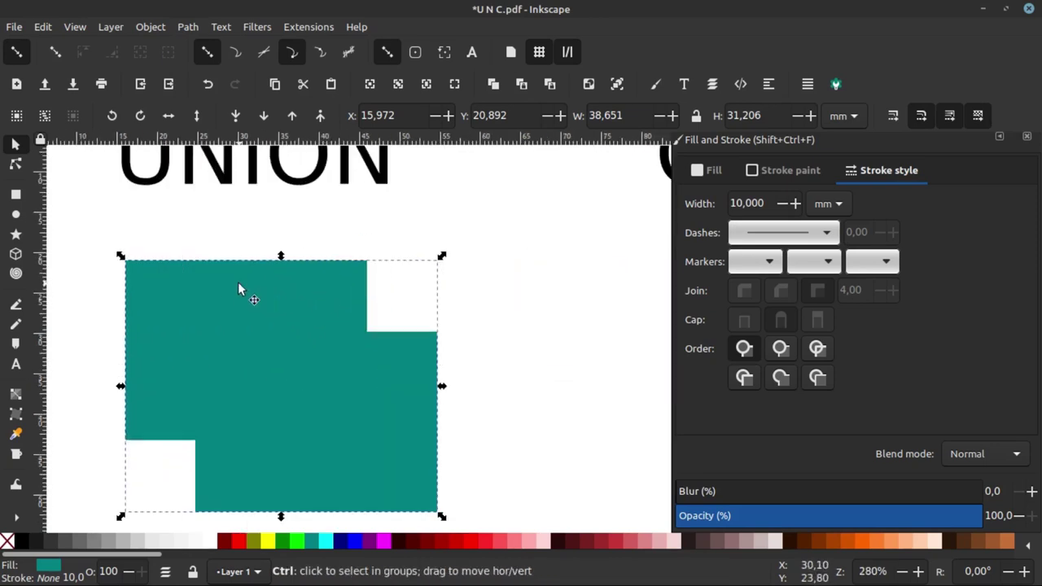
scroll(239, 286, down, 2)
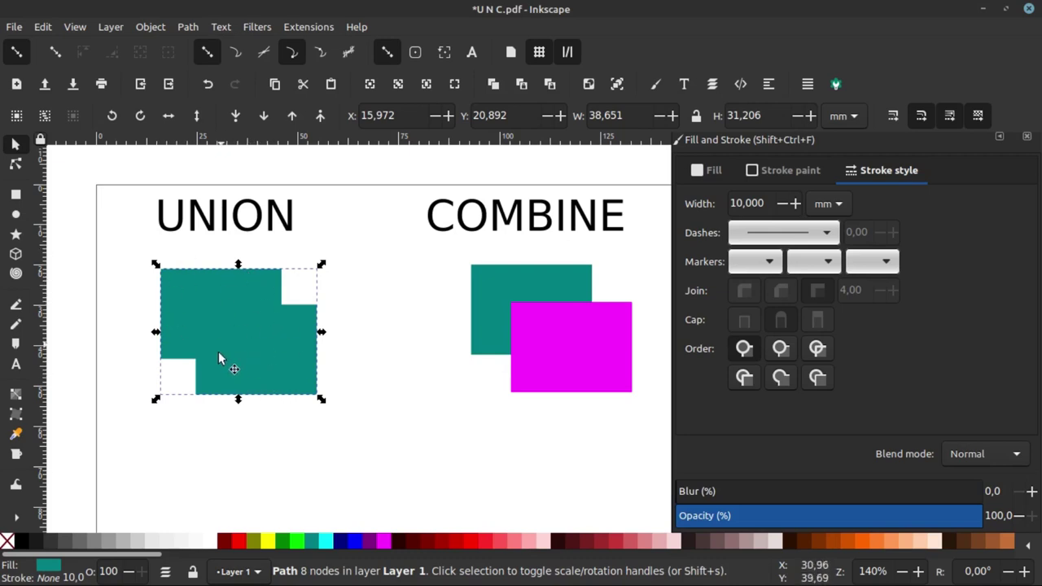
click(351, 326)
drag(651, 243, 372, 448)
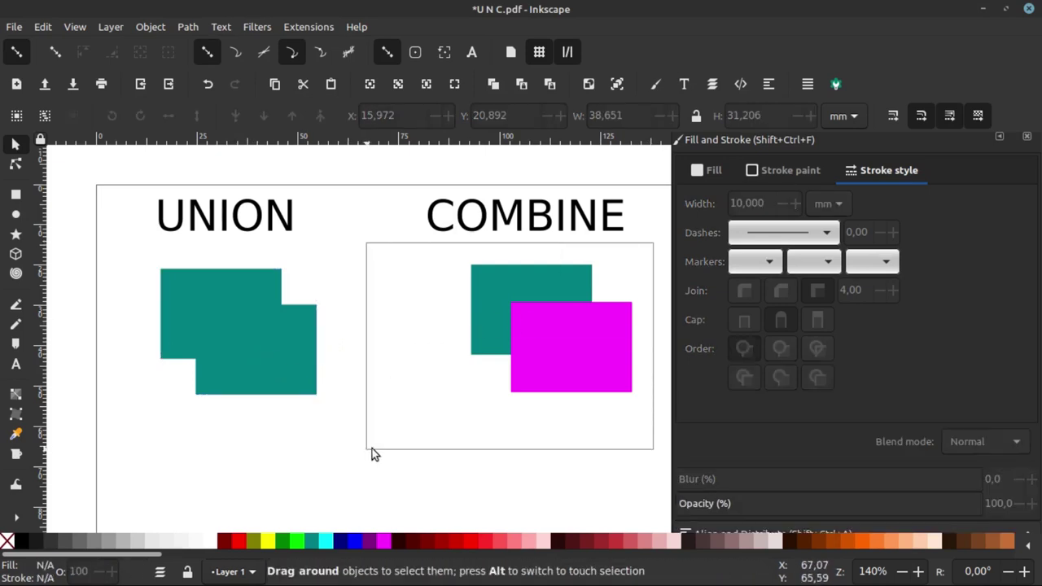
Combine the two COMBINE rectangles into one magenta path and switch to the Node tool.
click(186, 27)
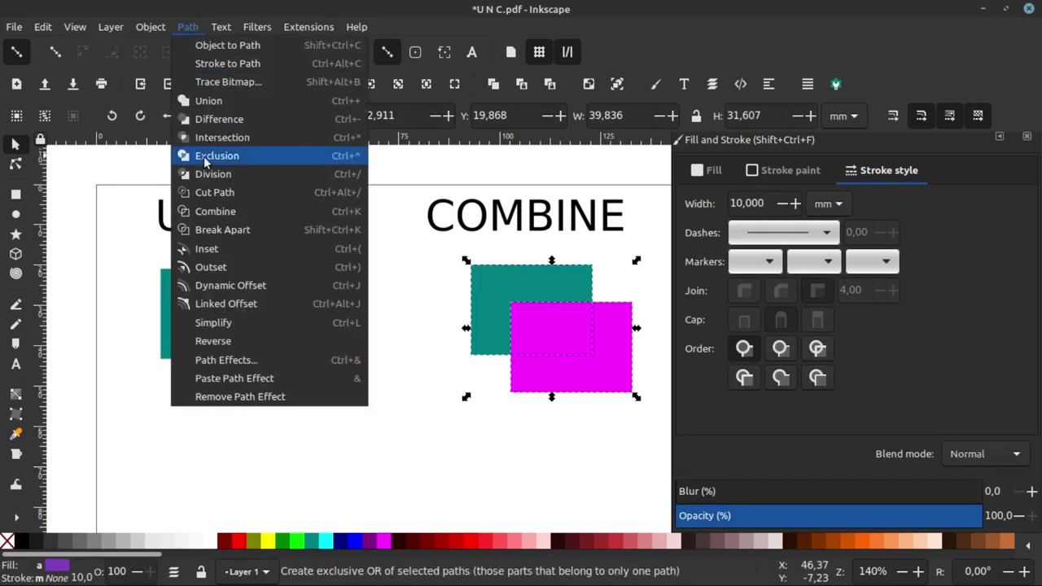
click(212, 210)
scroll(467, 300, down, 2)
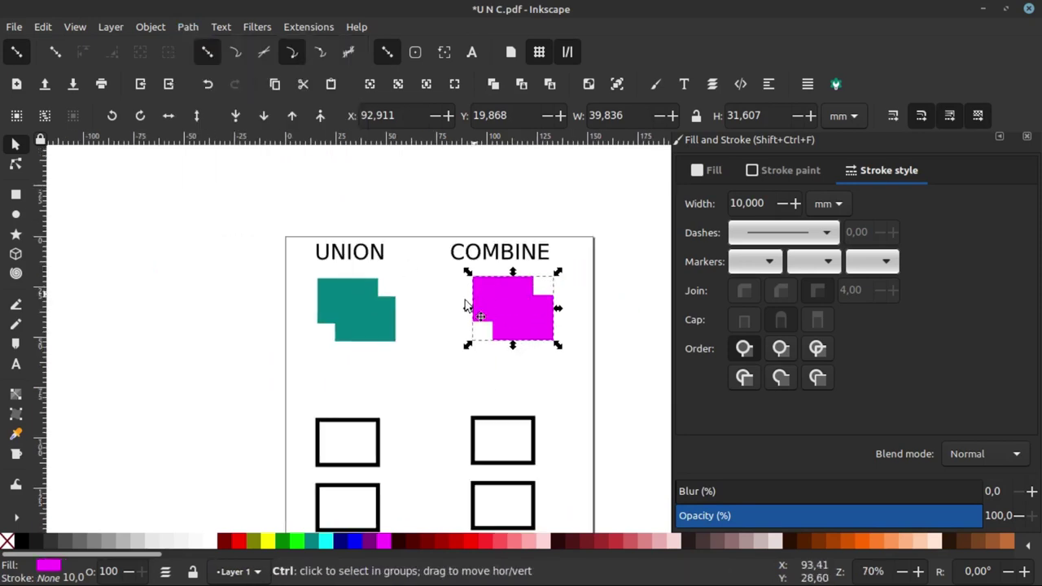
scroll(382, 304, up, 2)
scroll(266, 297, down, 2)
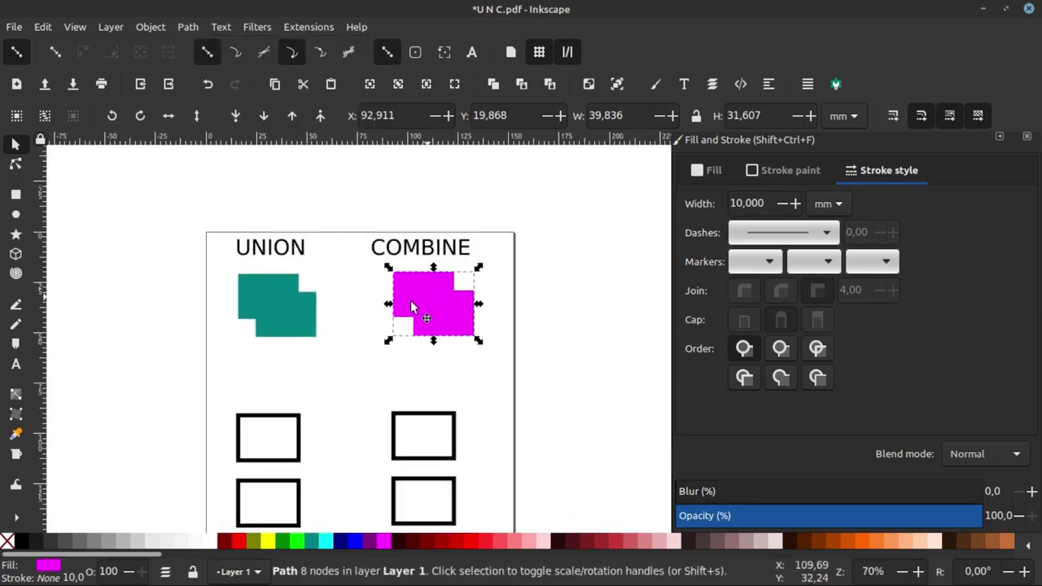
scroll(276, 304, up, 1)
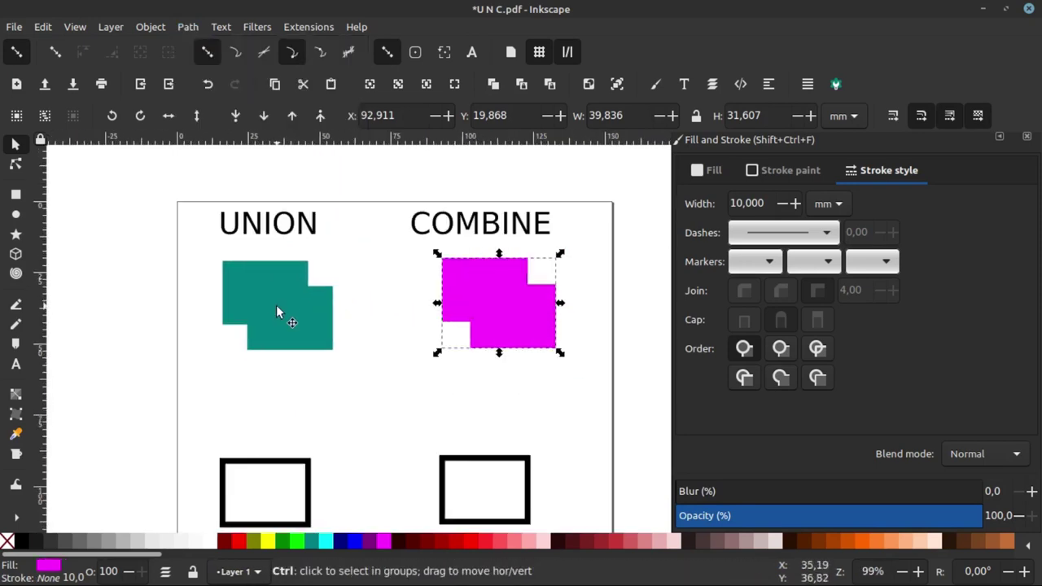
click(15, 166)
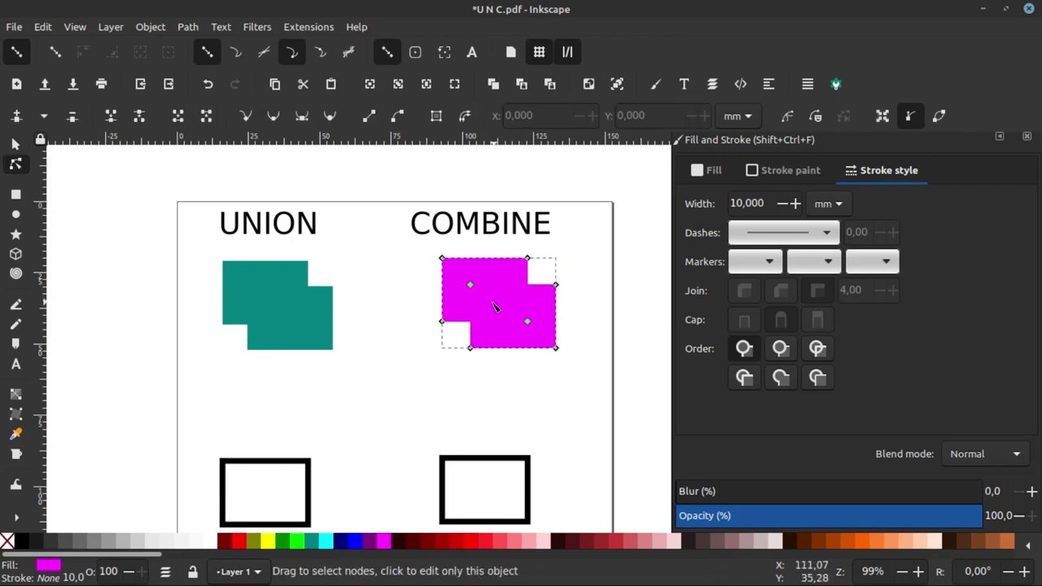
Give the combined magenta path a dark grey stroke 2 mm wide.
ctrl+scroll(457, 308, up, 3)
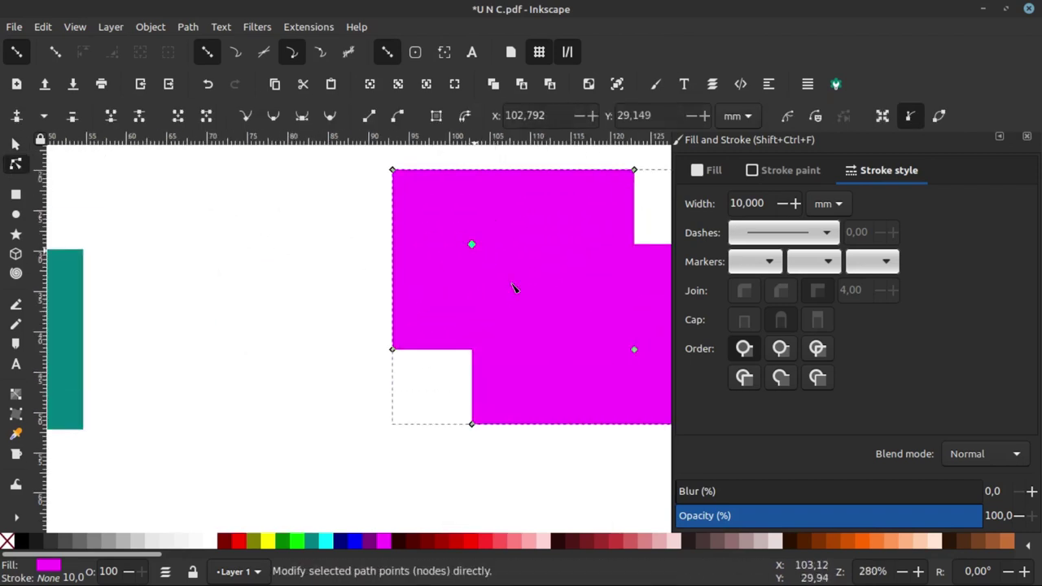
ctrl+scroll(636, 356, down, 1)
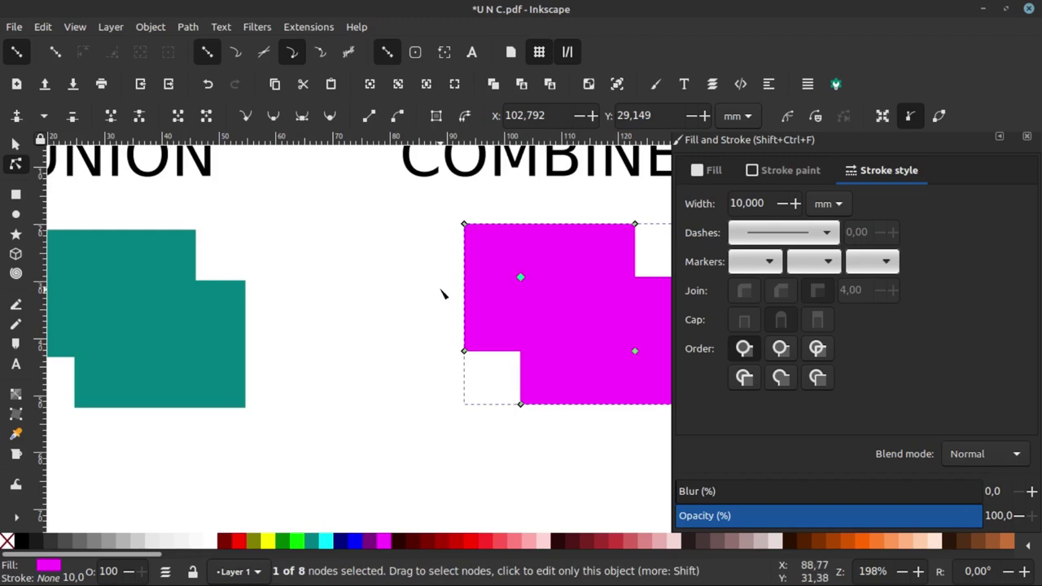
shift+click(54, 543)
key(ctrl+z)
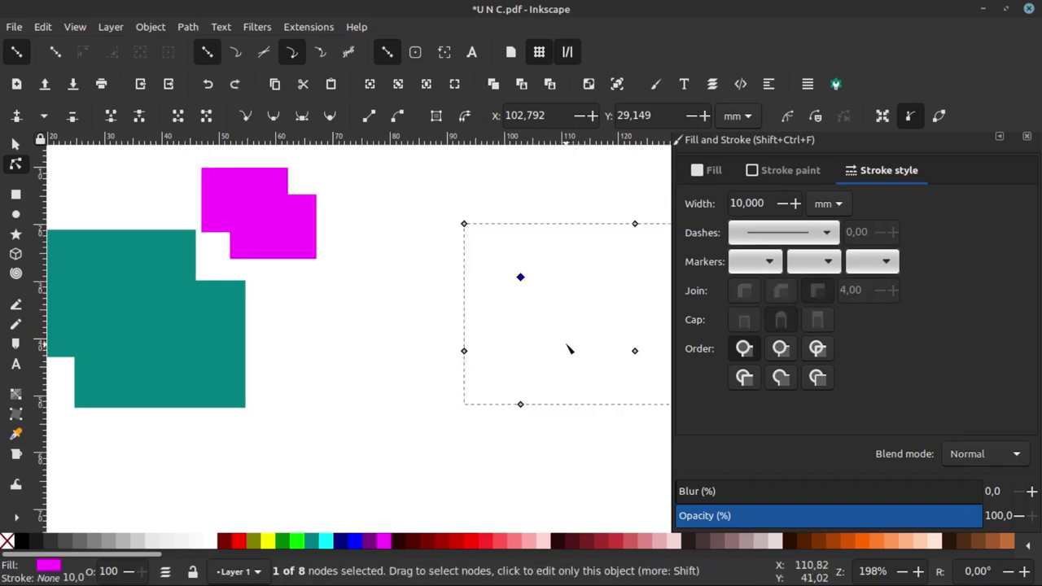
shift+click(38, 544)
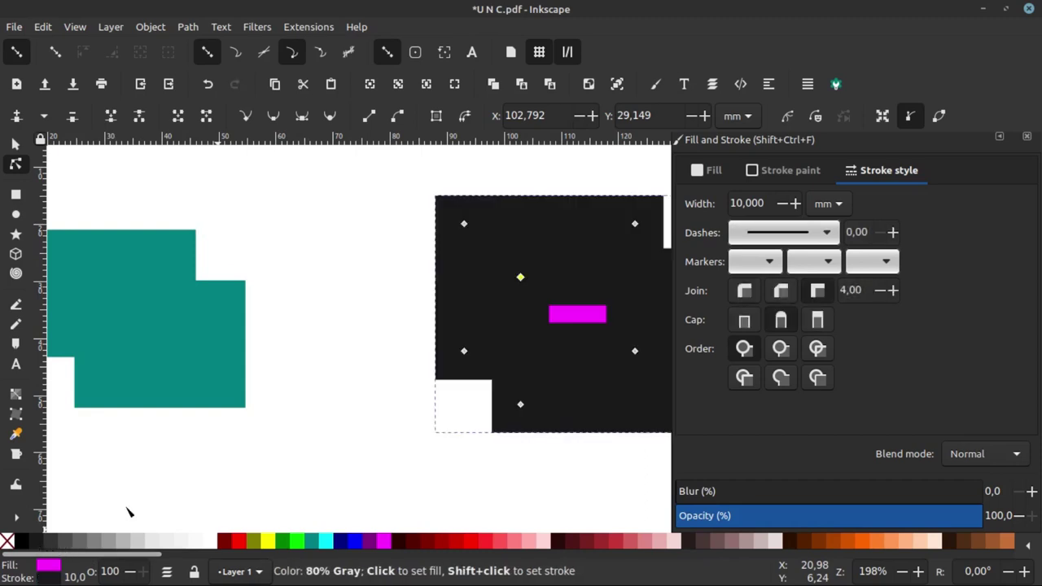
triple_click(744, 204)
text(2)
key(Return)
Select the teal UNION shape and give it a dark stroke.
ctrl+scroll(366, 336, down, 2)
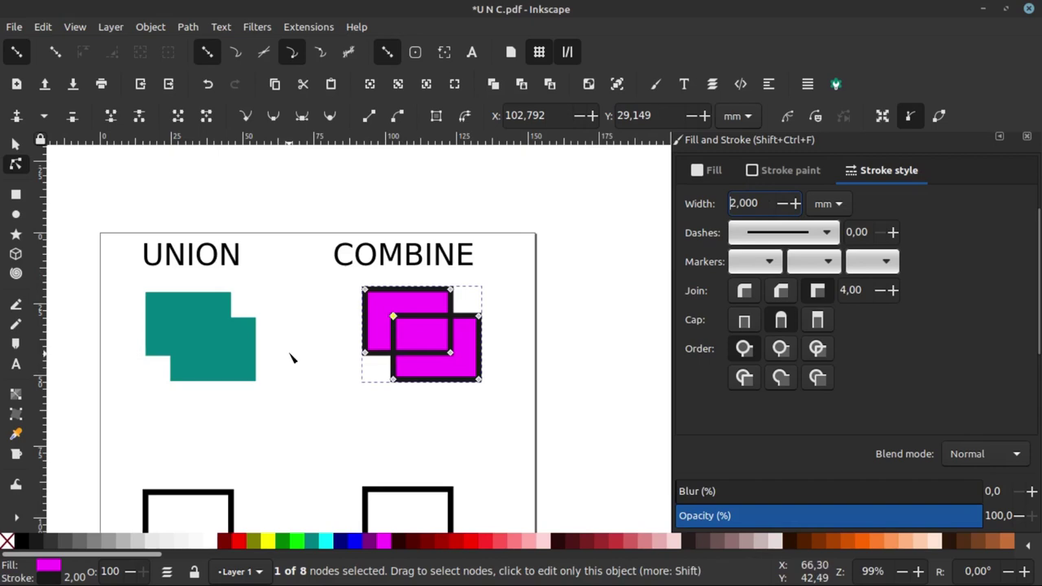
ctrl+scroll(333, 317, up, 1)
ctrl+scroll(194, 293, down, 1)
ctrl+scroll(195, 293, up, 1)
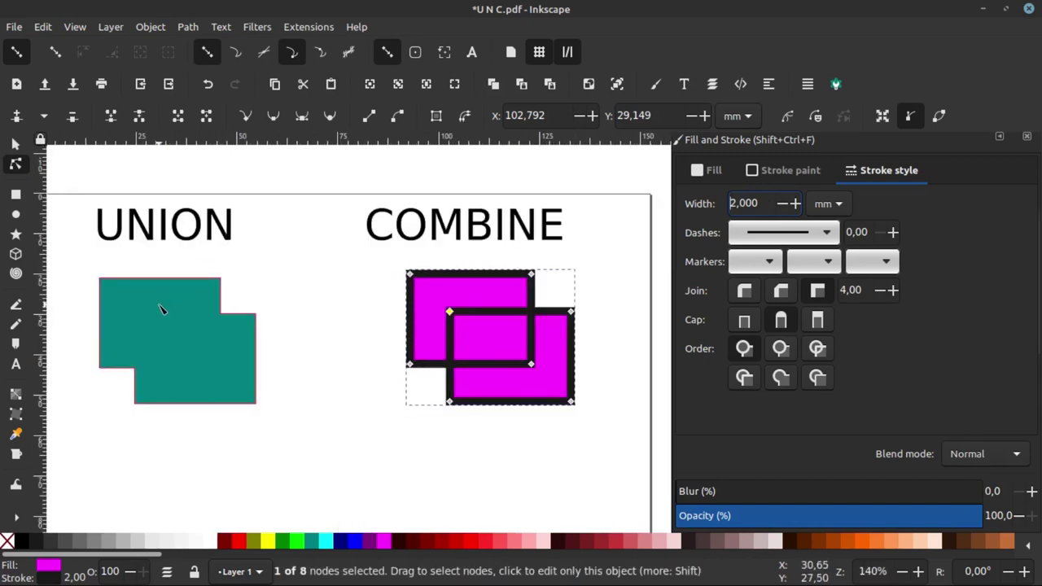
click(161, 308)
shift+click(55, 542)
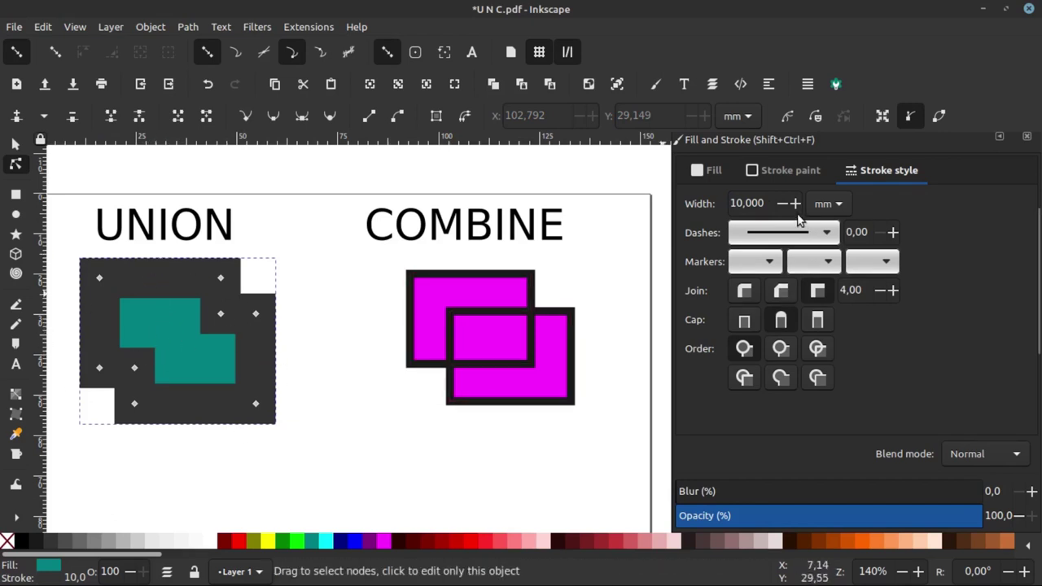
Set the teal UNION shape's stroke width to 2 mm.
triple_click(771, 203)
text(2)
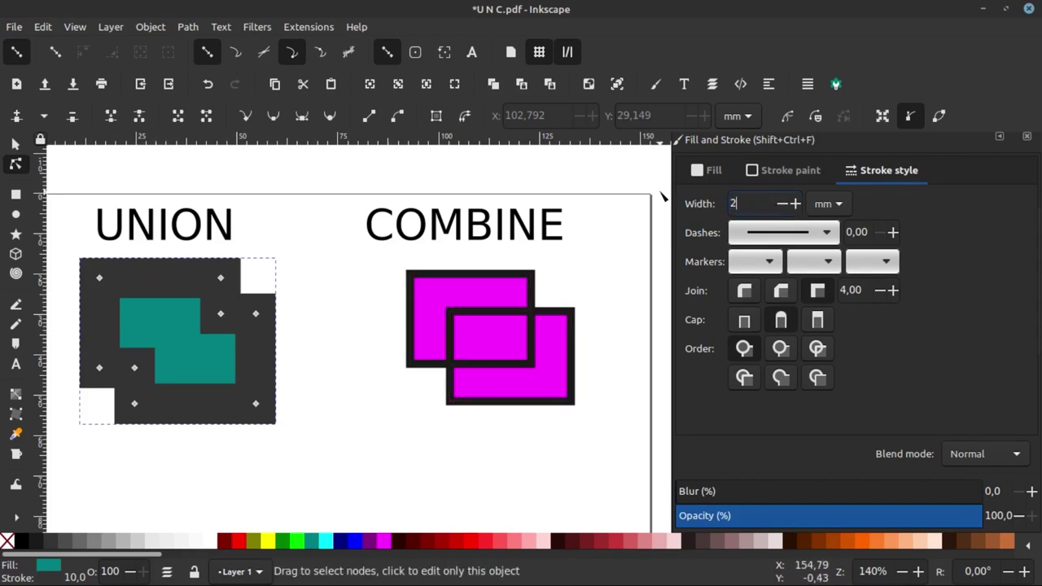
key(Return)
Return to the Selector tool and deselect the teal shape.
key(s)
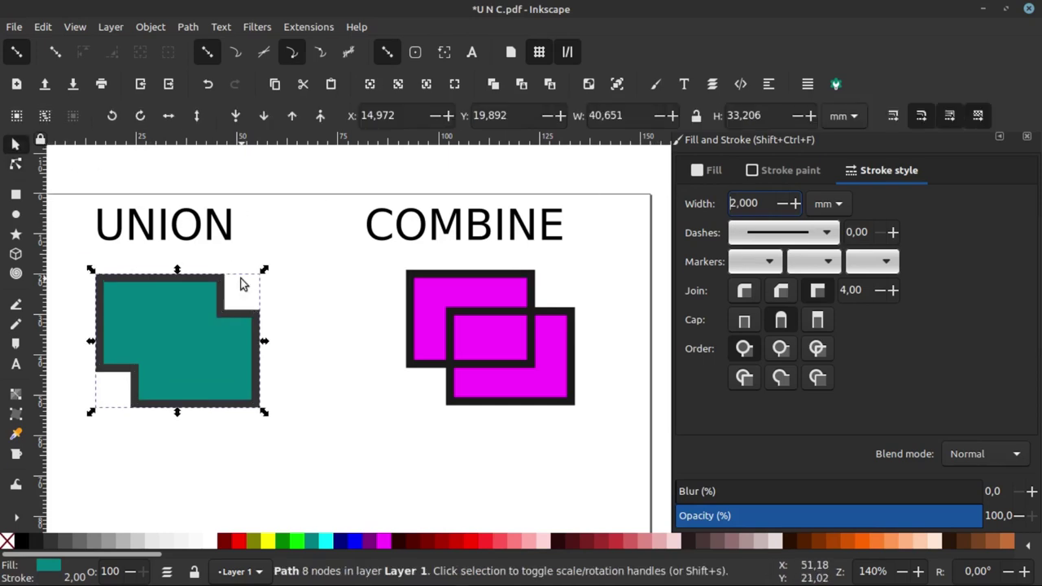
ctrl+scroll(244, 287, down, 2)
ctrl+scroll(226, 302, up, 2)
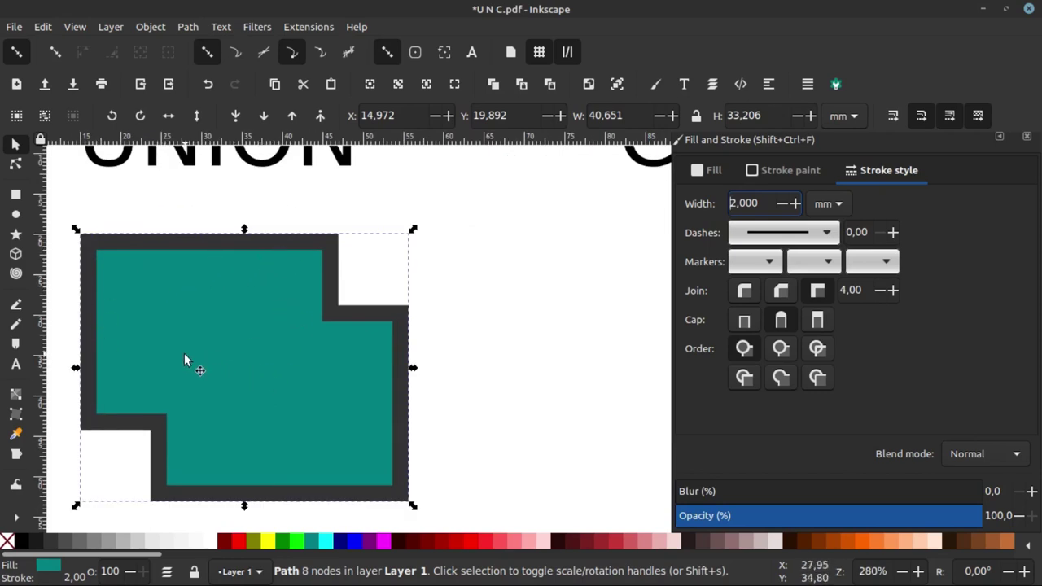
ctrl+scroll(184, 361, down, 3)
ctrl+scroll(497, 341, up, 1)
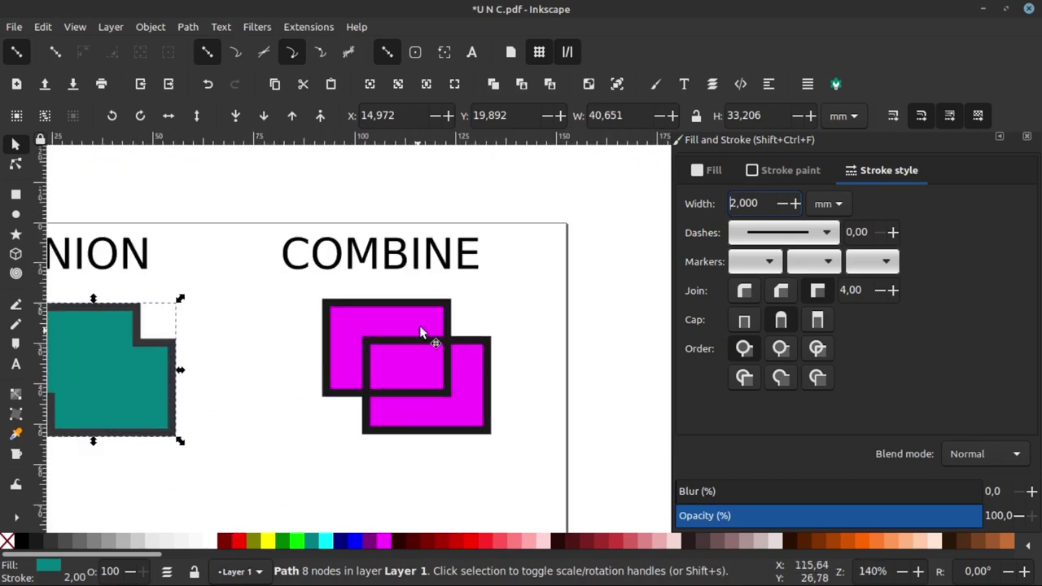
click(505, 316)
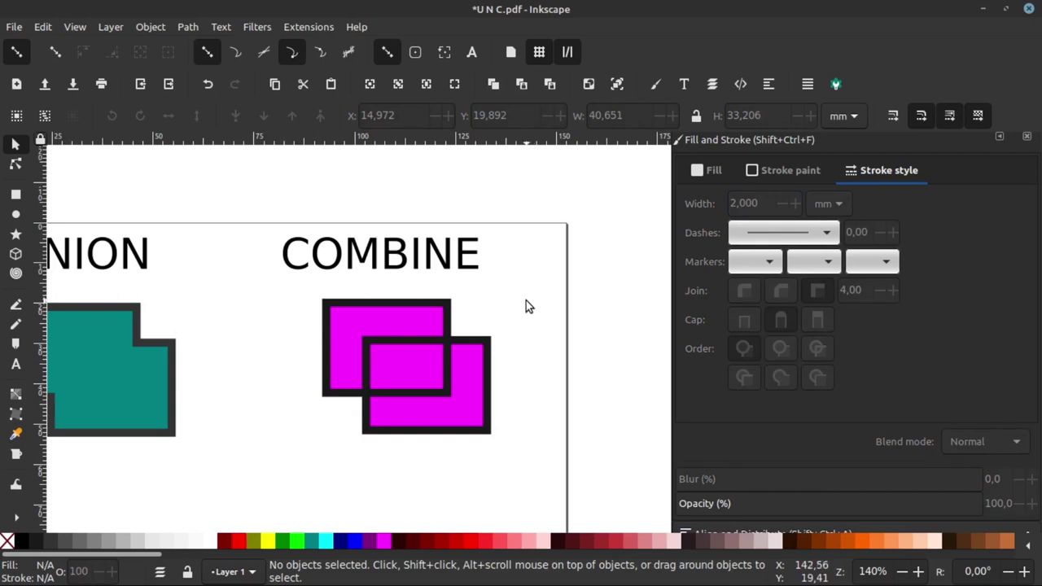
ctrl+scroll(390, 368, up, 3)
ctrl+scroll(238, 260, down, 2)
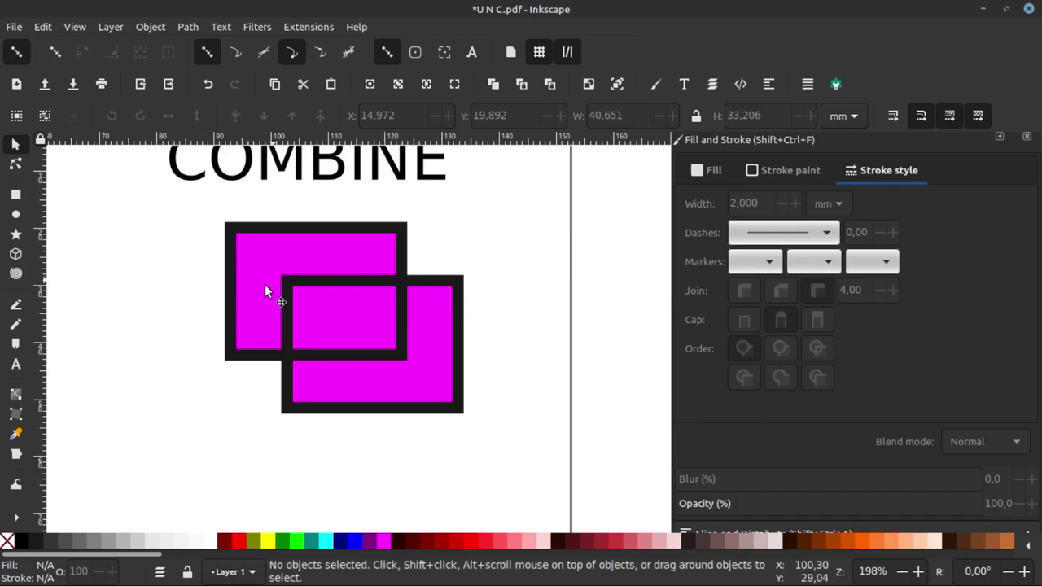
ctrl+scroll(302, 294, up, 2)
ctrl+scroll(282, 319, down, 2)
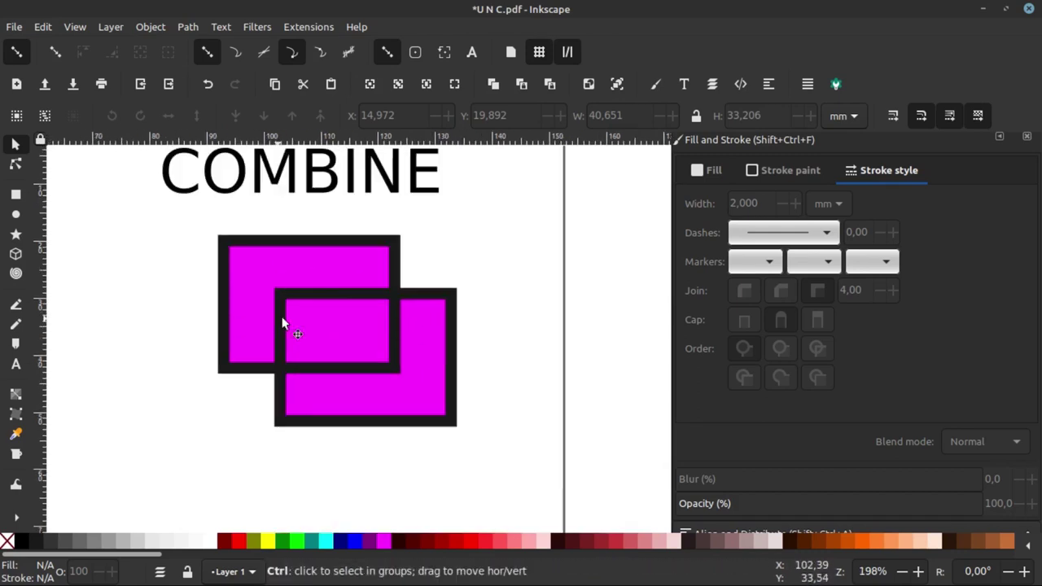
ctrl+scroll(394, 284, down, 2)
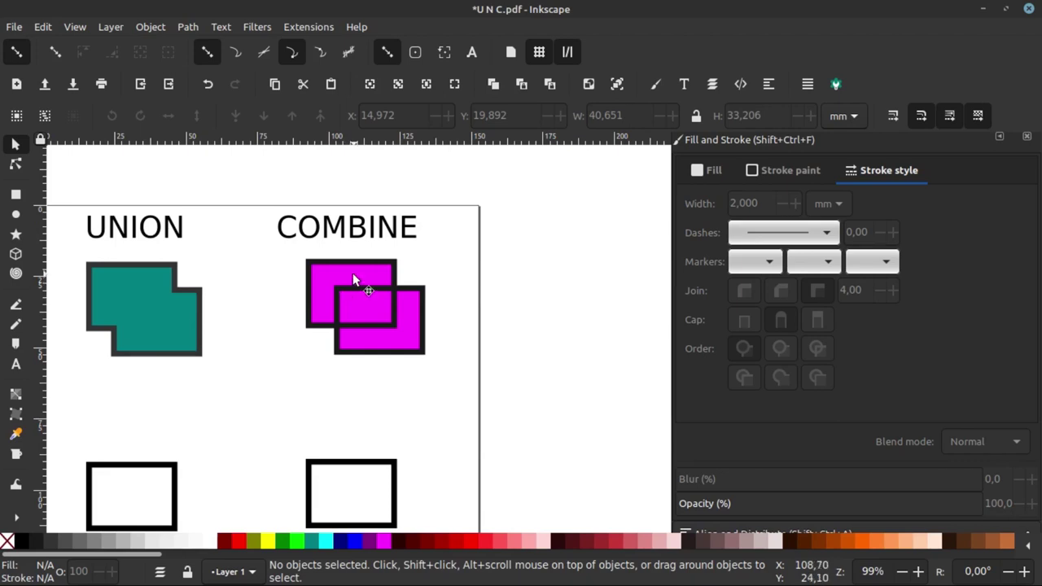
ctrl+scroll(322, 259, up, 1)
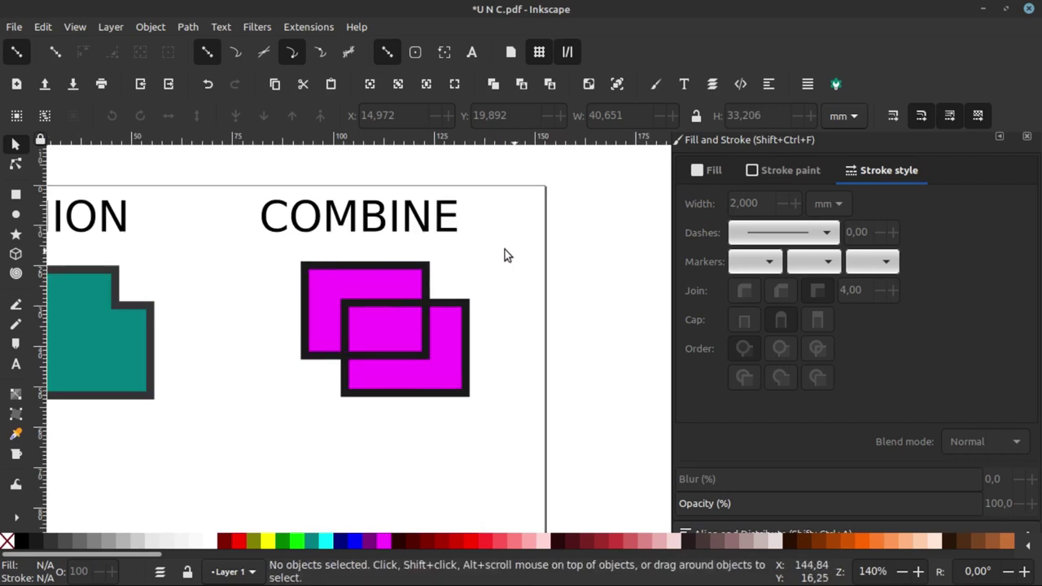
ctrl+scroll(480, 260, down, 2)
ctrl+scroll(294, 350, down, 2)
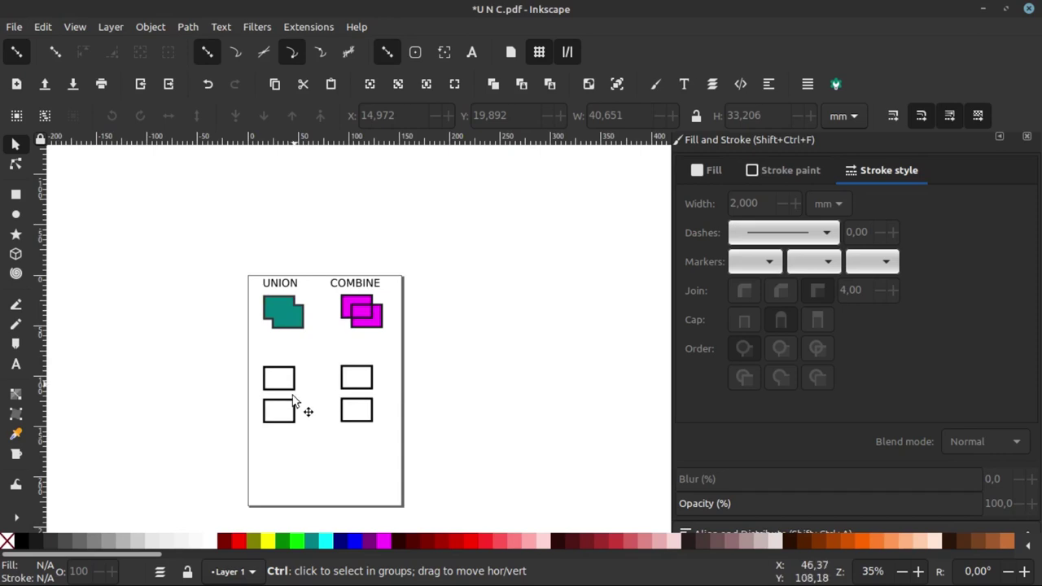
ctrl+scroll(295, 399, up, 1)
Overlap the lower-left outline rectangles and union them into one shape.
click(297, 421)
mouse_move(298, 422)
mouse_down()
mouse_move(306, 386)
mouse_move(291, 349)
mouse_move(276, 400)
mouse_move(291, 396)
mouse_move(274, 380)
mouse_up()
drag(344, 298, 161, 445)
click(187, 27)
click(205, 100)
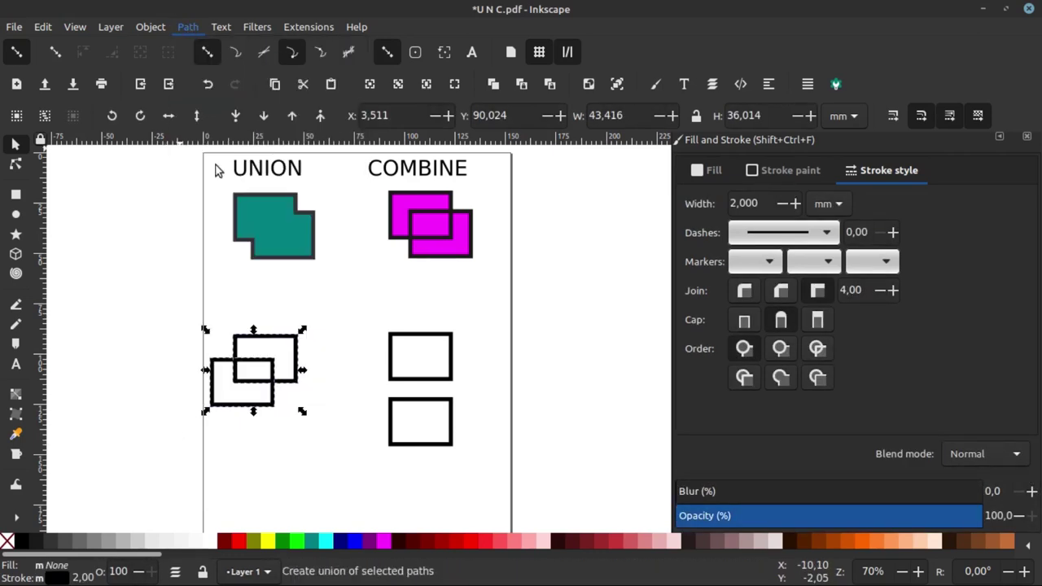
click(447, 418)
Overlap the lower-right outline rectangles and combine them into one path.
click(450, 431)
drag(450, 432, 422, 390)
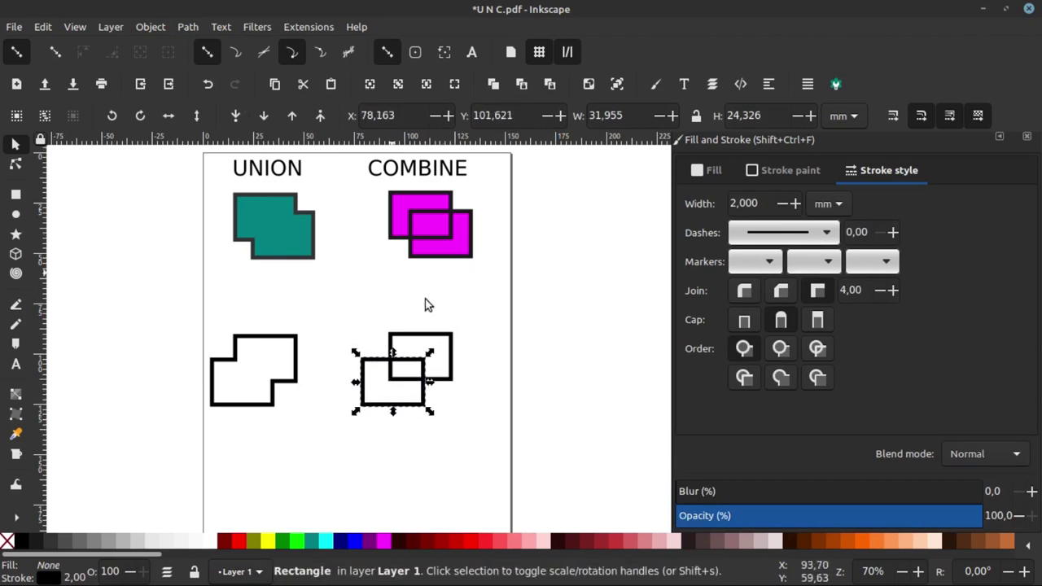
drag(485, 308, 315, 457)
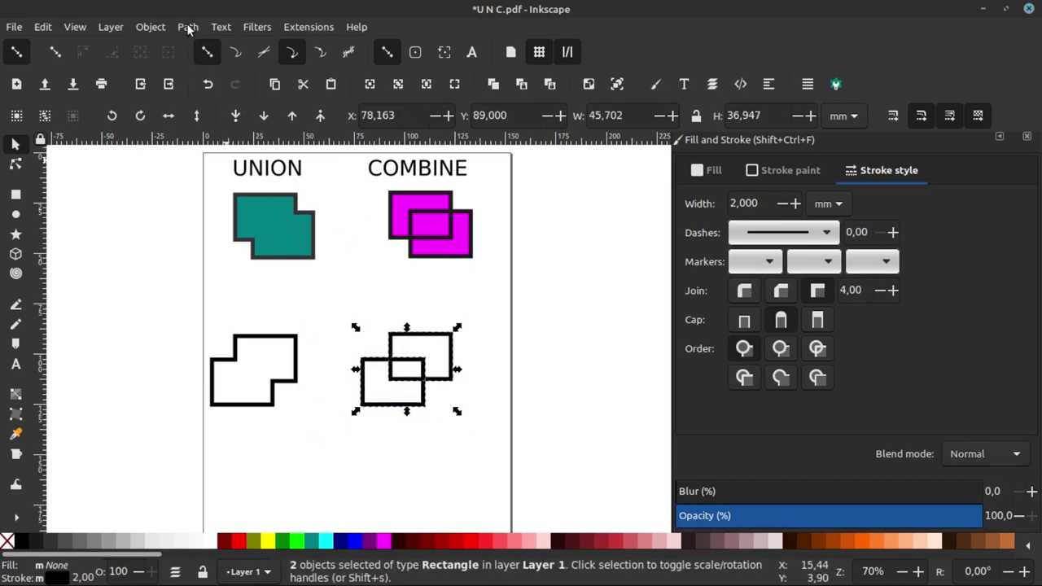
click(188, 27)
click(216, 211)
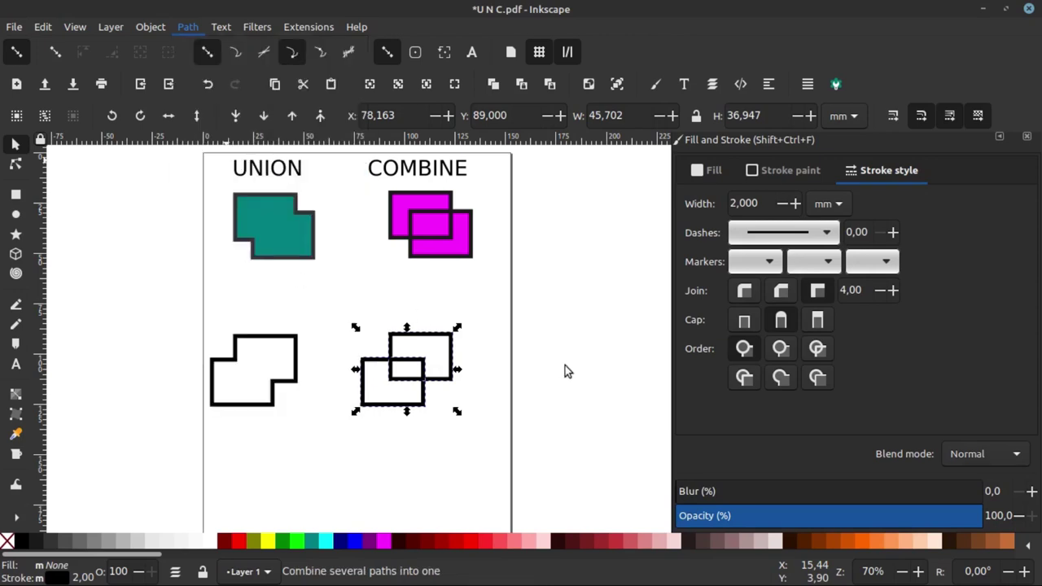
scroll(426, 366, up, 2)
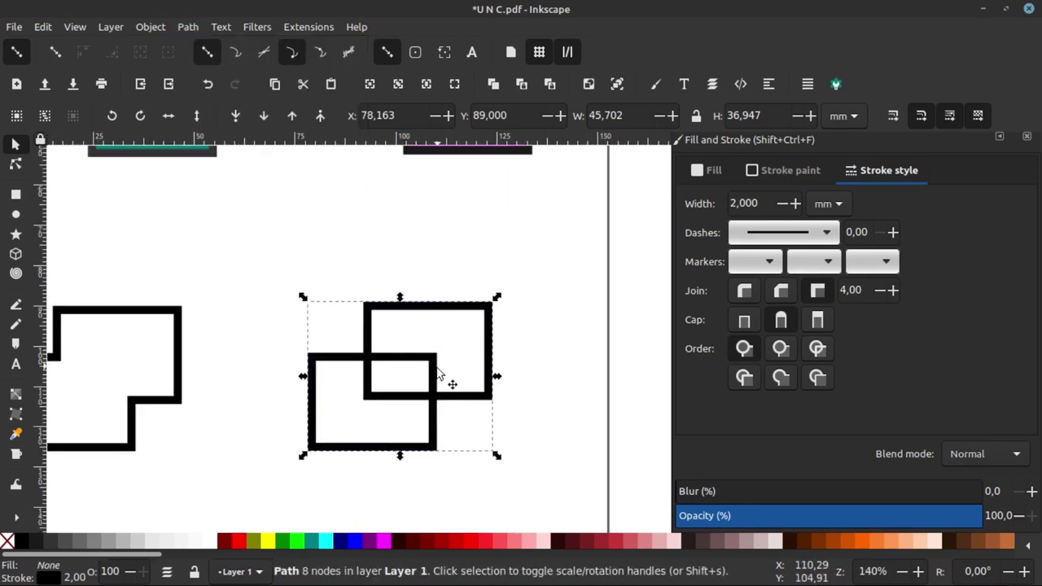
scroll(438, 373, down, 2)
scroll(431, 365, up, 1)
scroll(419, 364, up, 1)
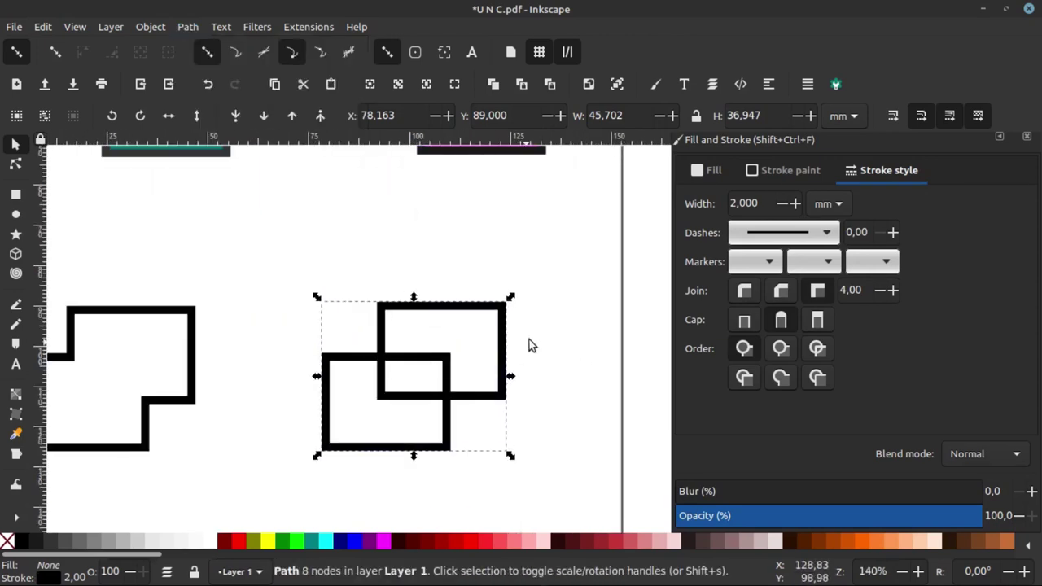
click(465, 272)
scroll(337, 314, down, 2)
scroll(381, 260, down, 2)
scroll(290, 257, up, 1)
scroll(289, 256, up, 1)
scroll(182, 242, down, 2)
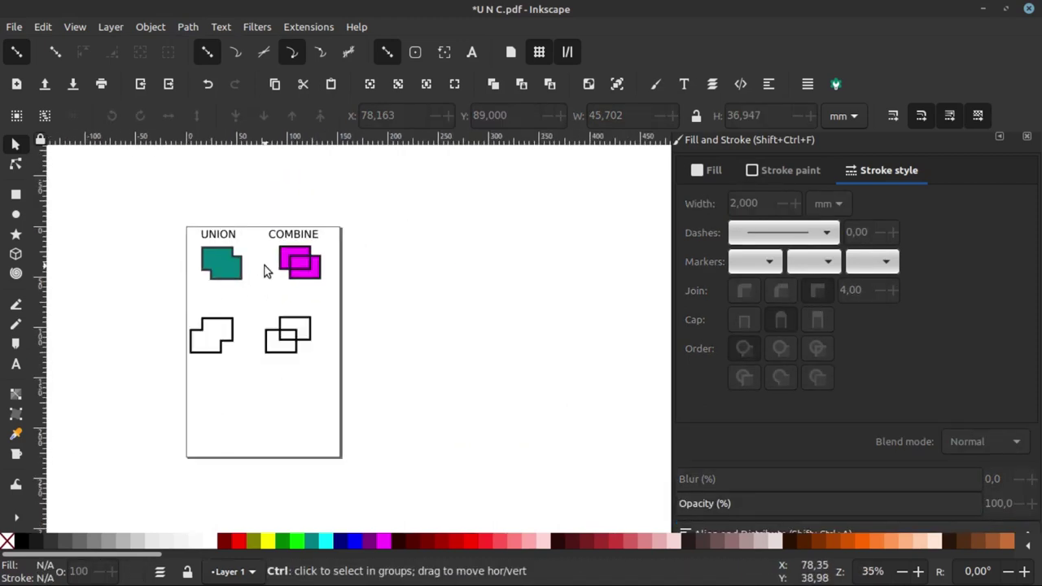
click(16, 195)
Draw a red, strokeless rectangle beside the page.
mouse_move(407, 237)
mouse_down()
mouse_move(421, 272)
mouse_move(496, 316)
mouse_move(521, 315)
mouse_up()
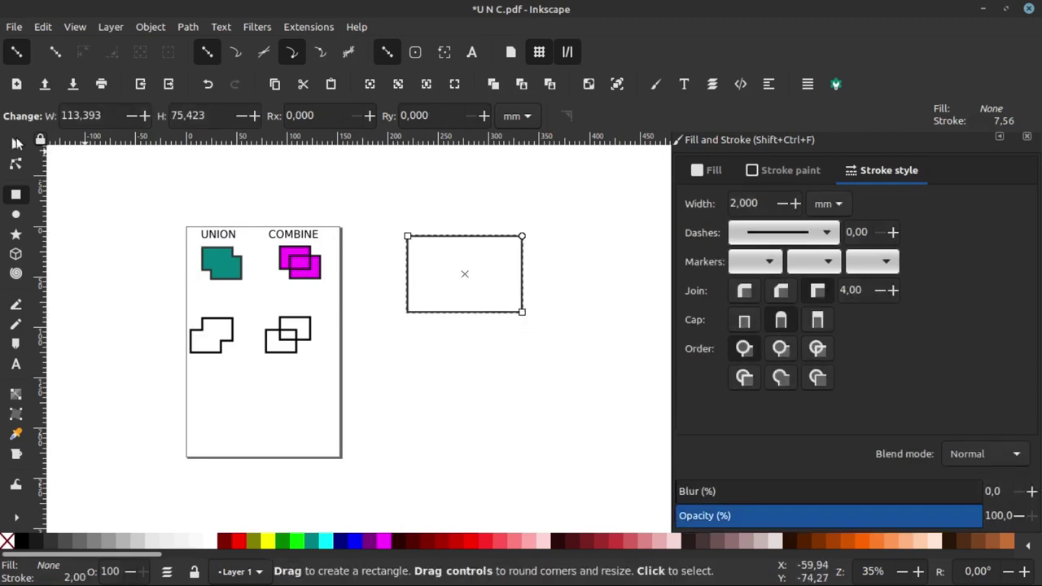
click(15, 145)
click(238, 541)
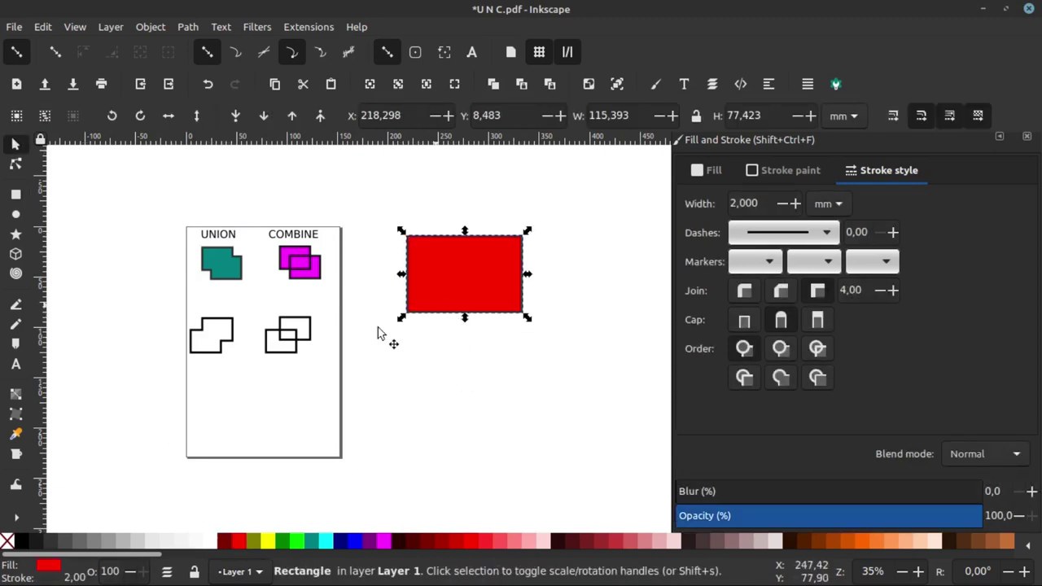
shift+click(7, 542)
key(Escape)
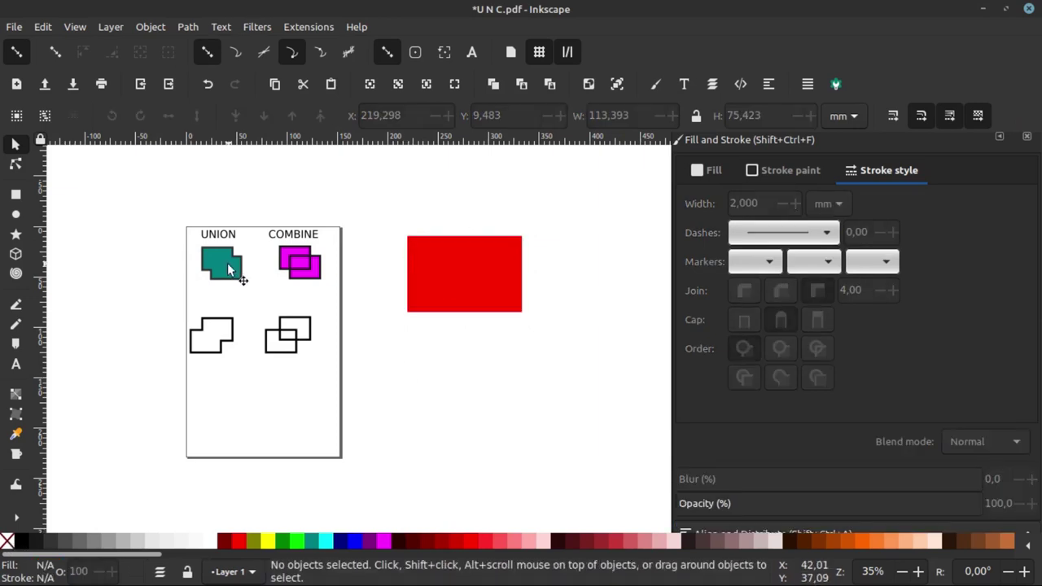
Move the teal UNION shape onto the red rectangle and apply Path > Difference.
click(228, 267)
mouse_move(213, 256)
mouse_down()
mouse_move(460, 301)
mouse_move(454, 262)
mouse_up()
scroll(506, 269, up, 2)
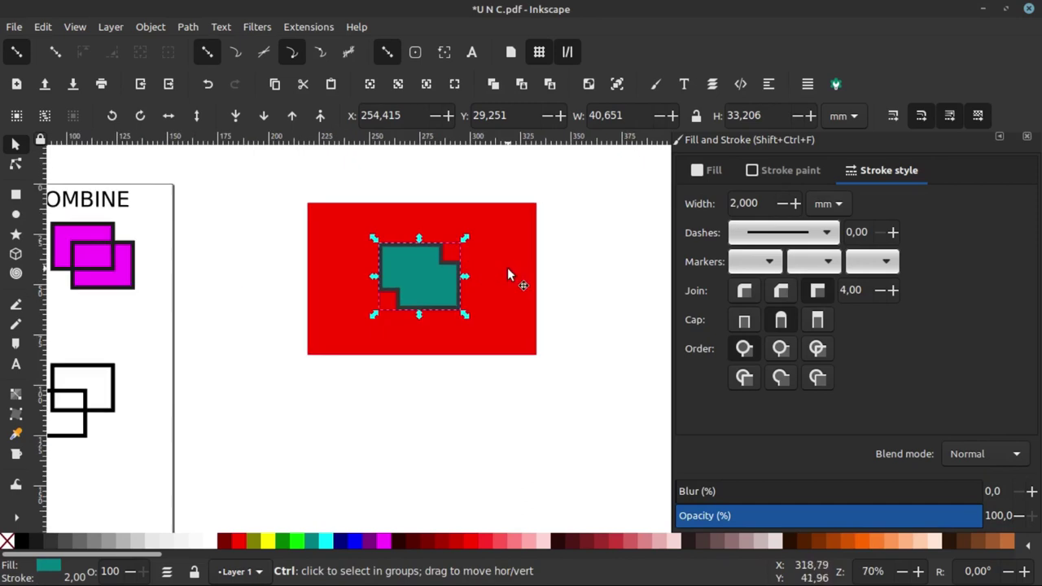
shift+click(505, 247)
click(188, 26)
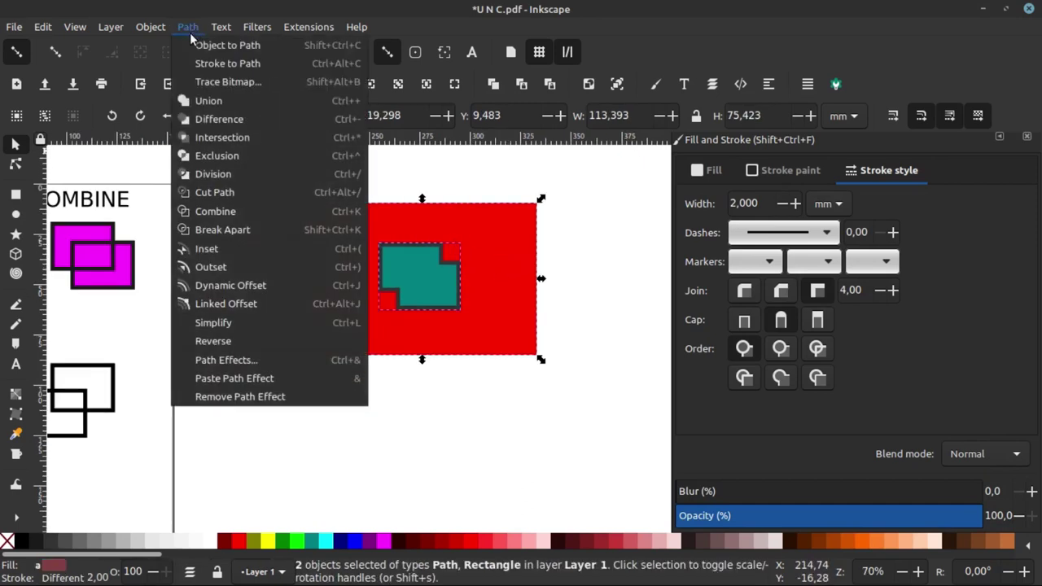
click(220, 117)
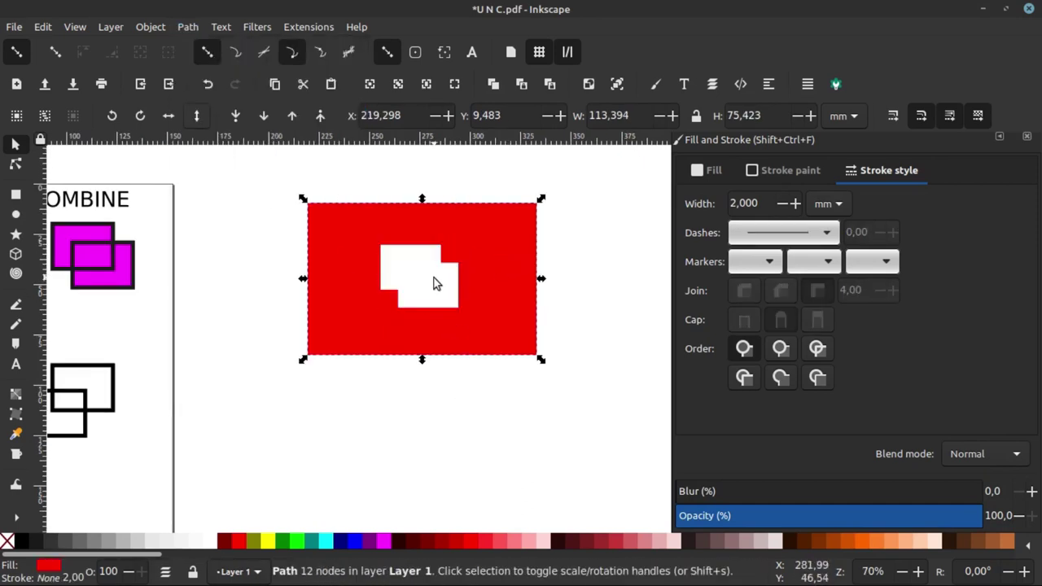
Move the holed red path over the COMBINE shapes, then back beside the page.
scroll(434, 278, down, 1)
key(Escape)
click(378, 250)
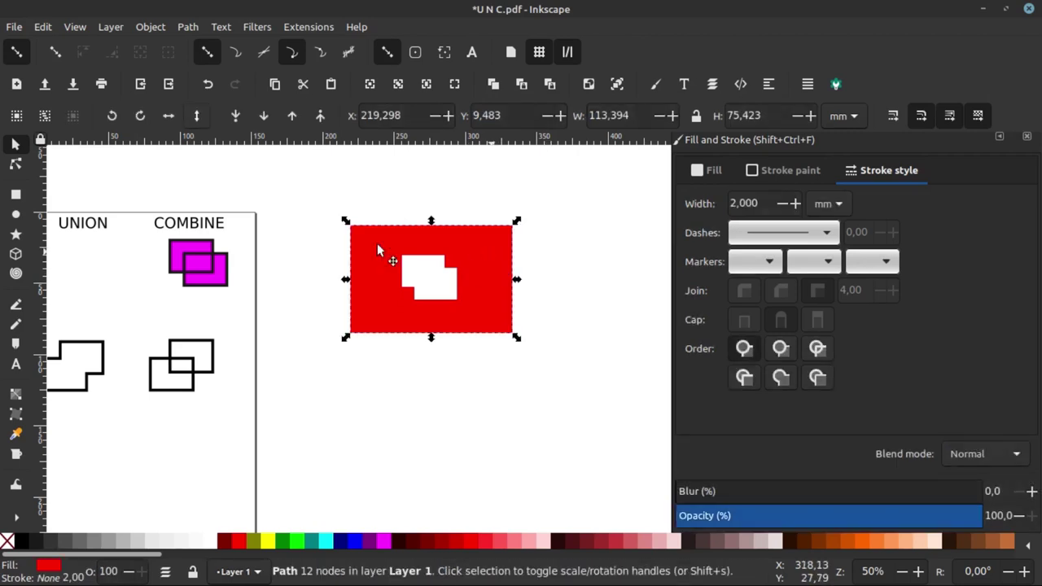
drag(378, 250, 294, 241)
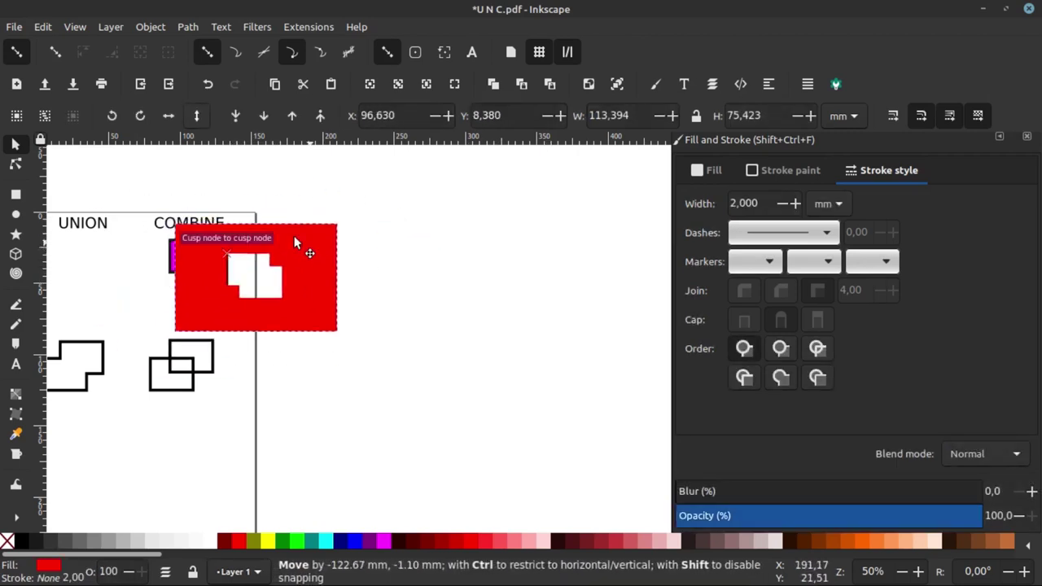
drag(295, 241, 442, 244)
Select the combined outline path on the page, then the holed red path.
key(Escape)
scroll(476, 258, down, 2)
key(ctrl+shift+a)
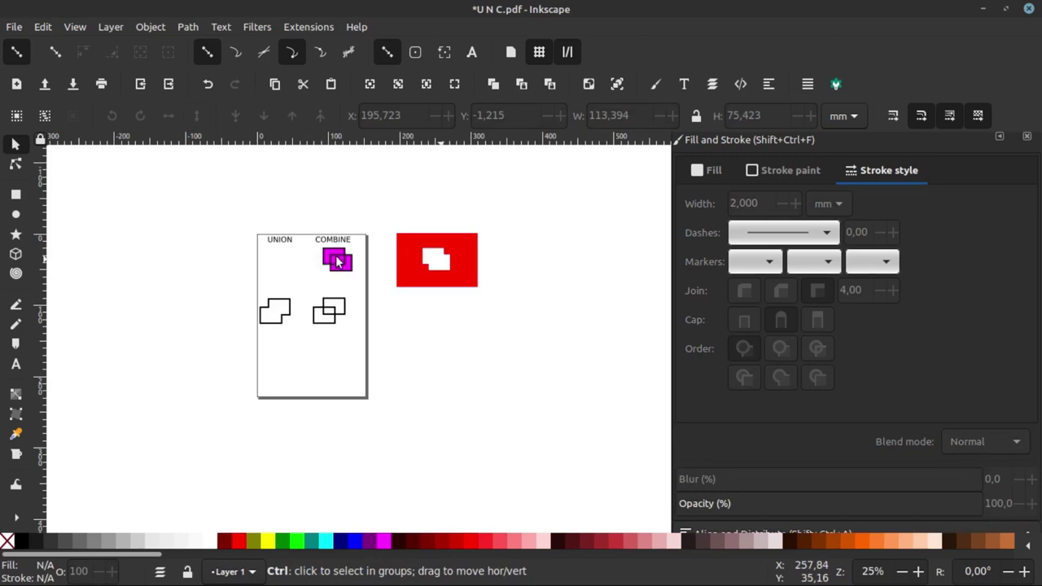
scroll(338, 260, up, 2)
drag(444, 323, 282, 449)
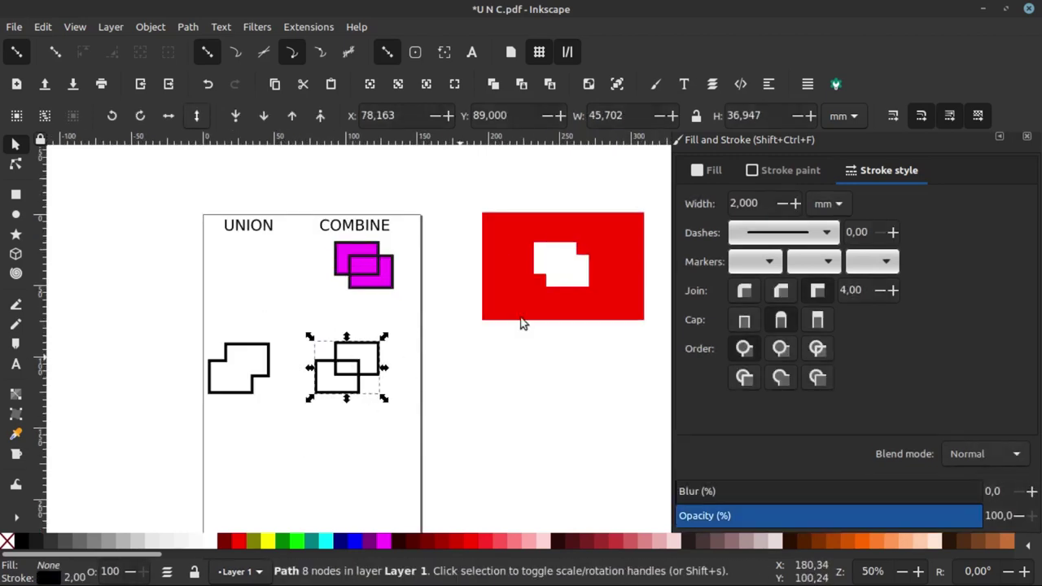
click(607, 278)
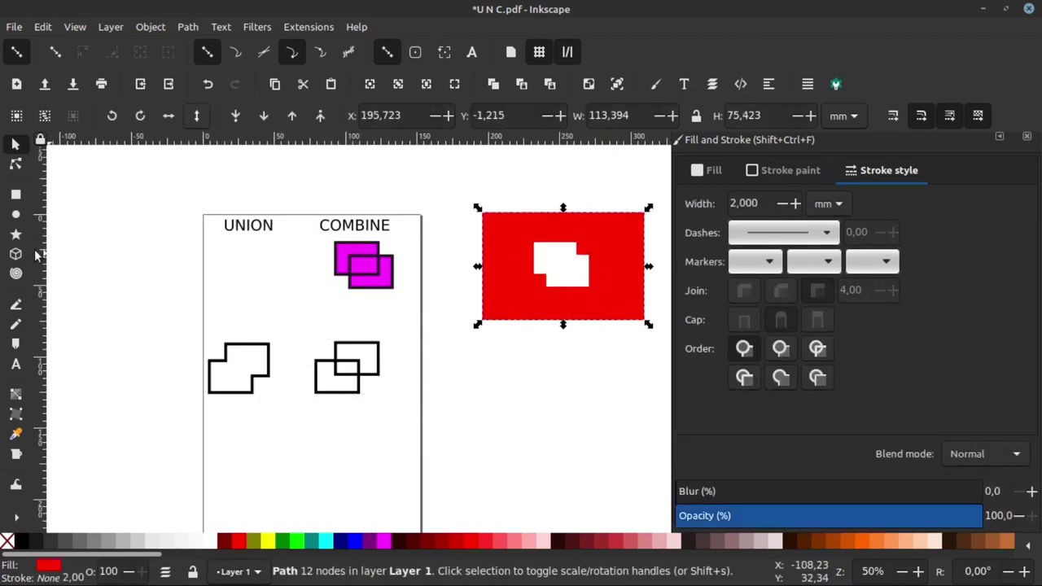
Draw a second red rectangle below and move the overlapping squares into it.
key(r)
drag(477, 343, 647, 445)
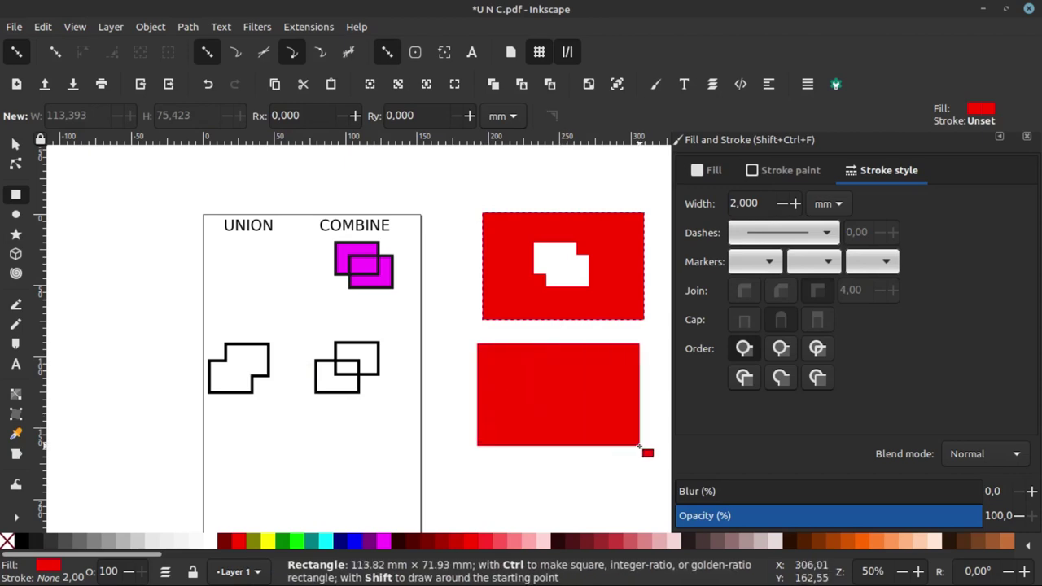
key(s)
click(434, 315)
drag(434, 315, 283, 416)
drag(345, 363, 552, 386)
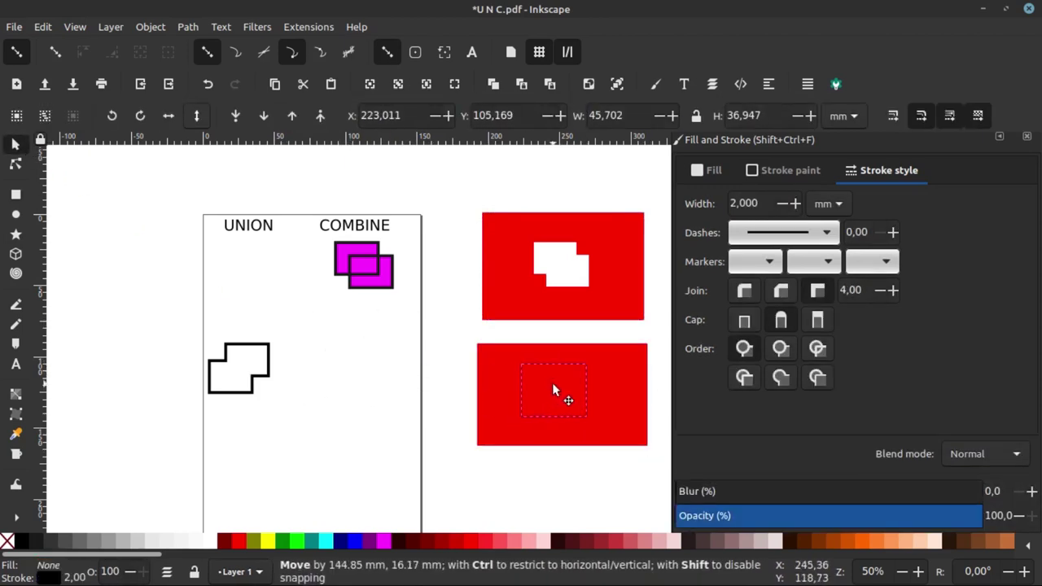
Raise the overlapping squares above the lower red rectangle.
click(325, 121)
scroll(518, 345, up, 1)
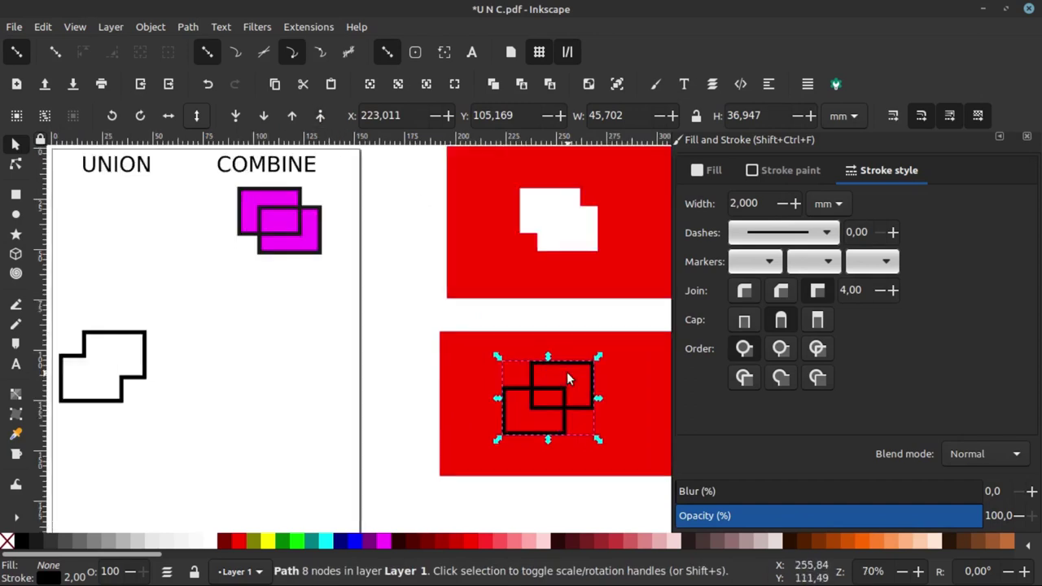
scroll(468, 354, up, 1)
scroll(333, 358, down, 2)
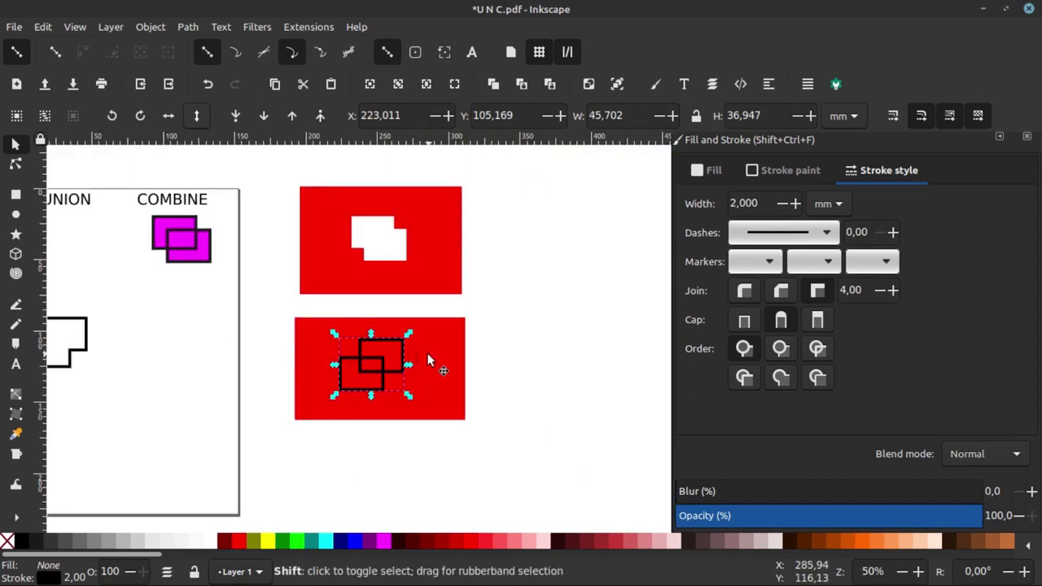
Select the squares with the red rectangle and apply Path > Division.
click(526, 346)
scroll(379, 362, up, 2)
click(386, 360)
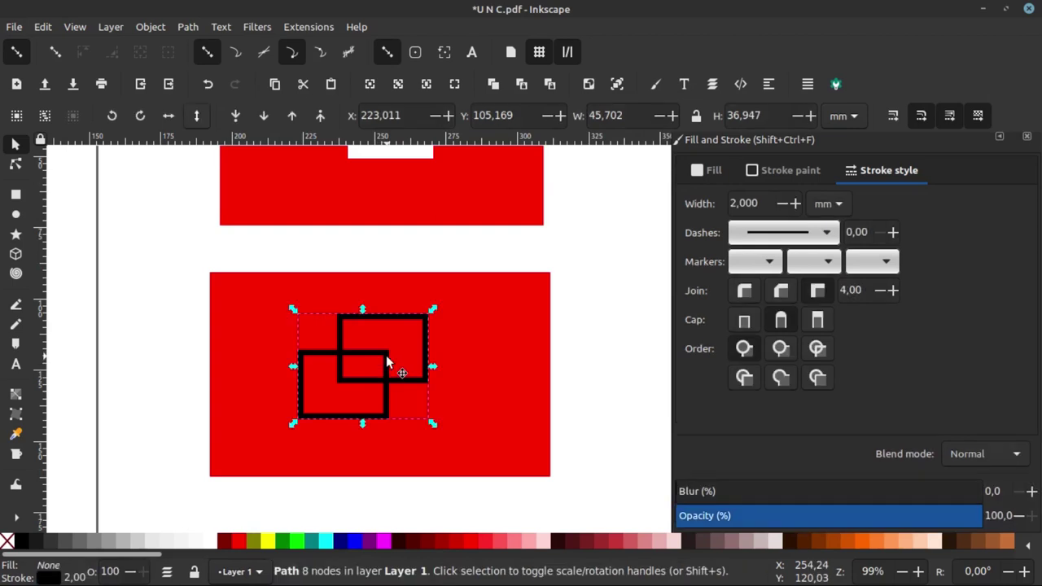
click(188, 29)
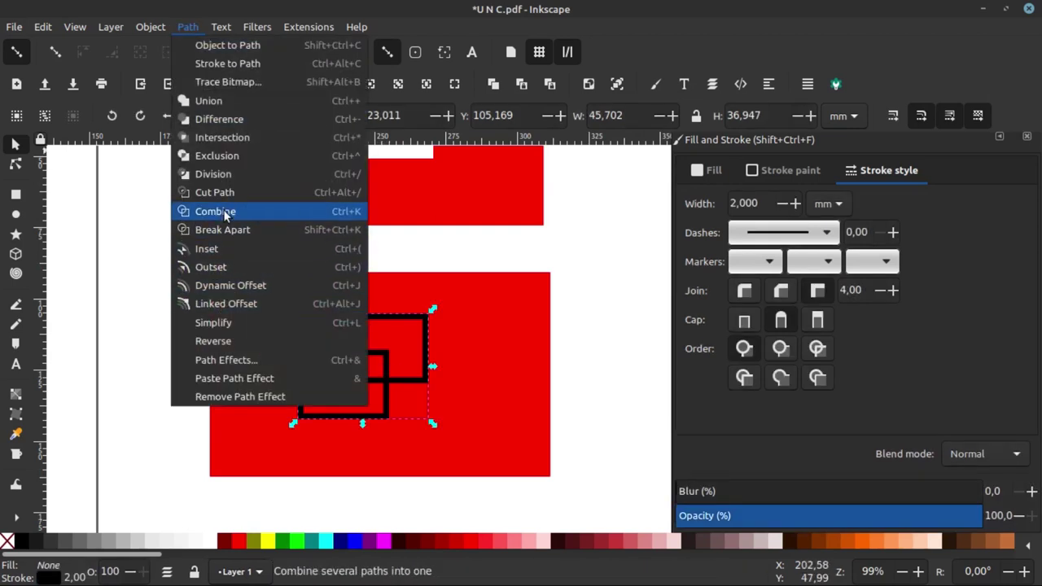
key(Escape)
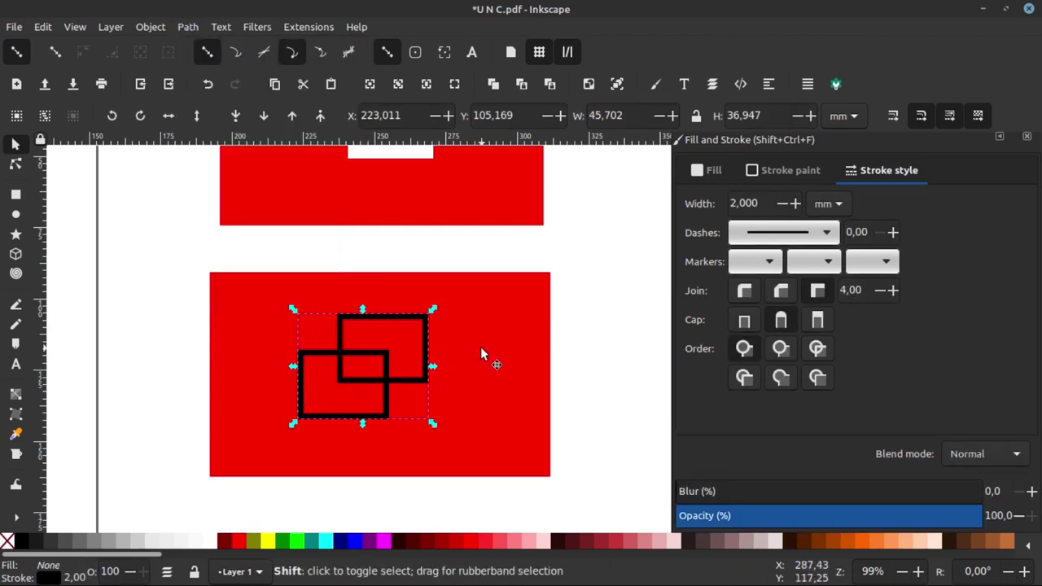
shift+click(481, 347)
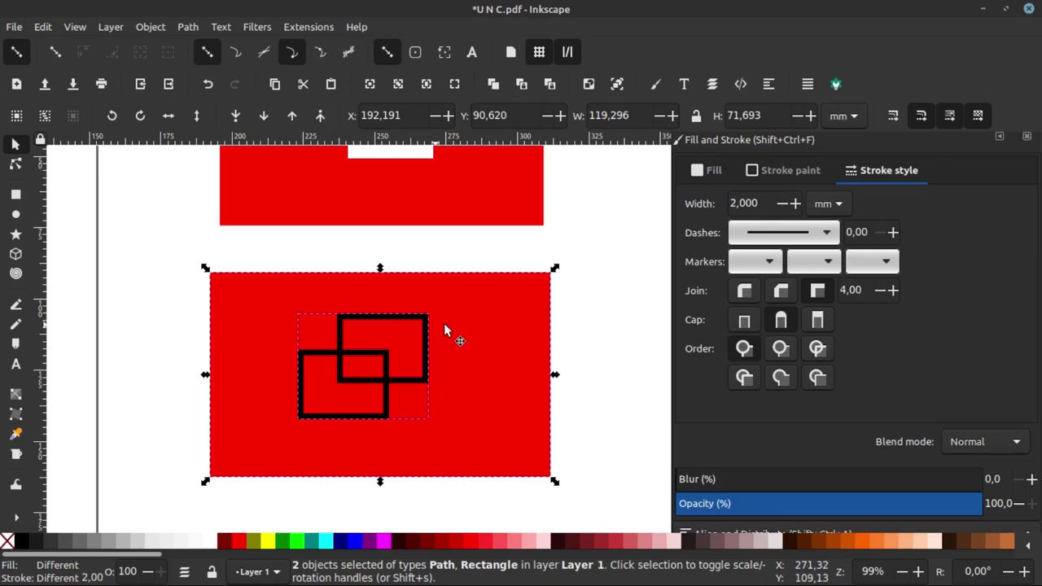
click(189, 30)
click(207, 176)
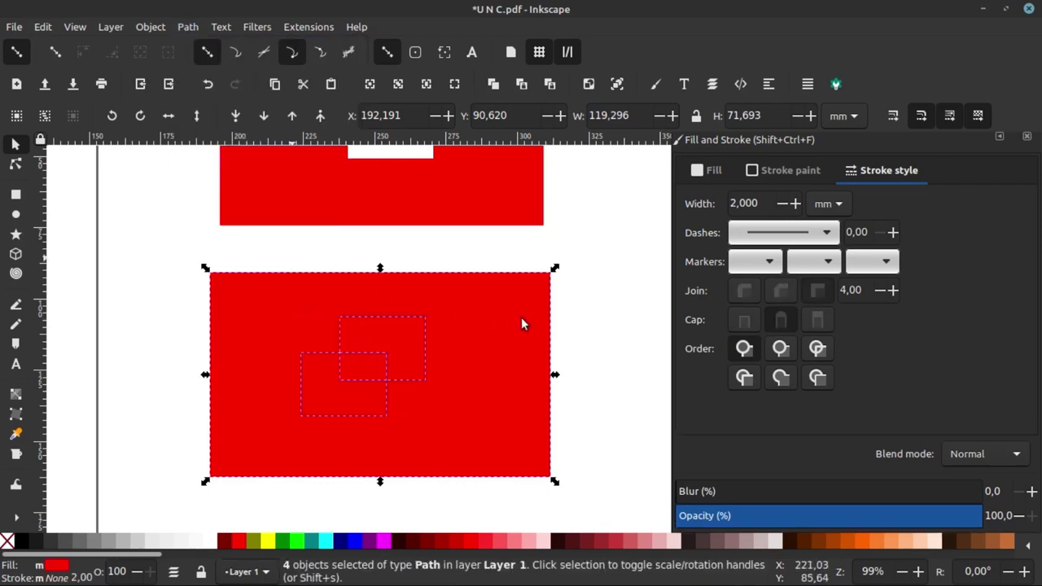
click(591, 332)
Pull the three divided pieces out of the rectangle to the right.
ctrl+click(410, 336)
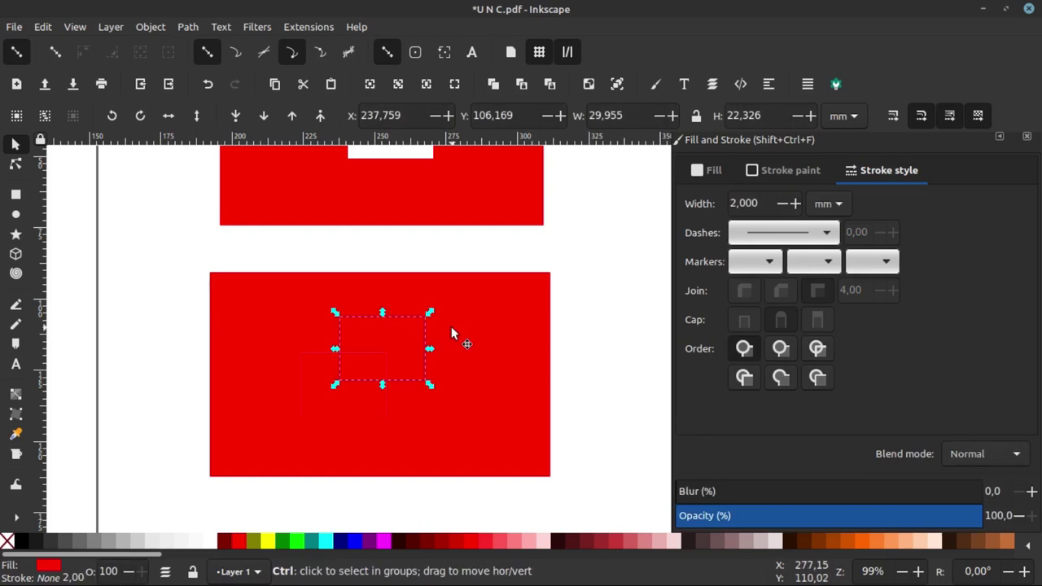
scroll(499, 300, down, 1)
scroll(498, 301, up, 1)
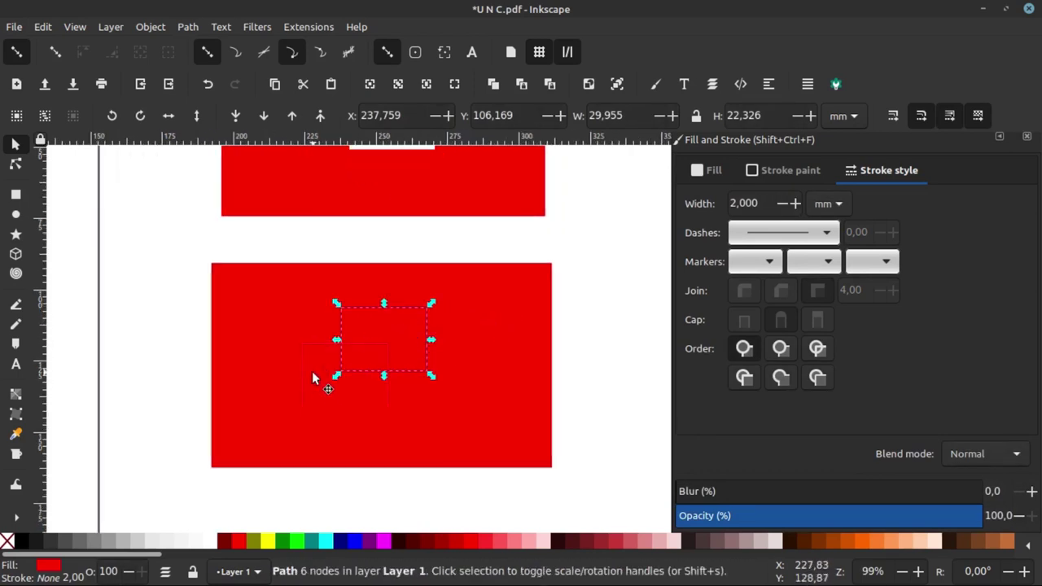
drag(373, 349, 600, 241)
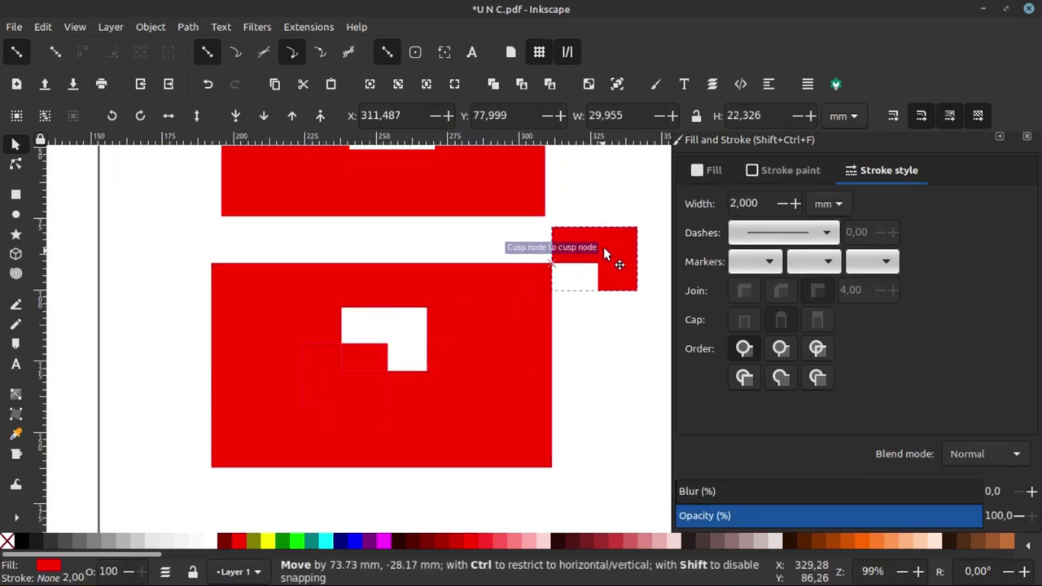
click(349, 394)
drag(349, 393, 628, 356)
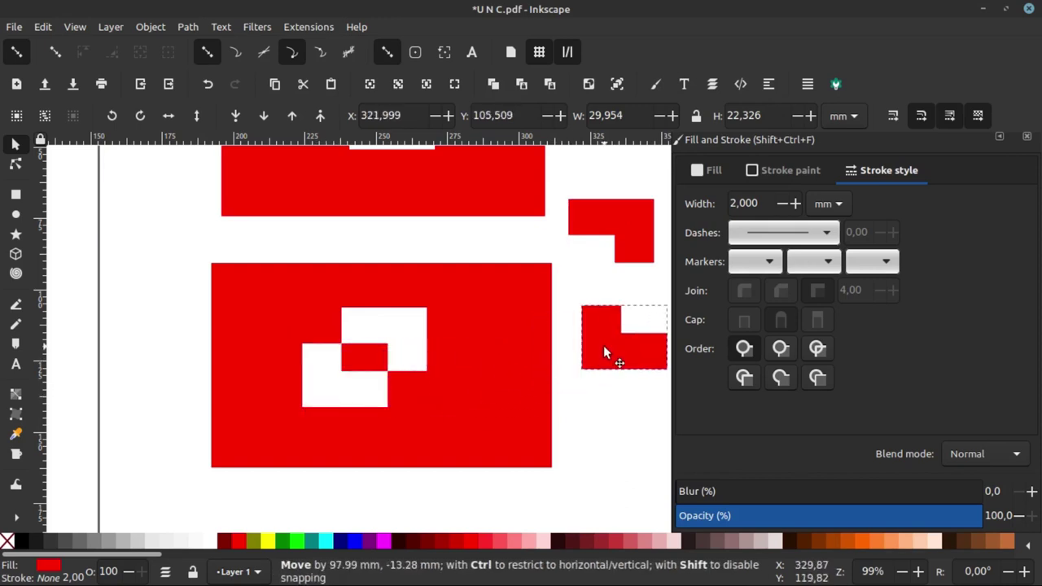
click(362, 362)
drag(364, 362, 610, 407)
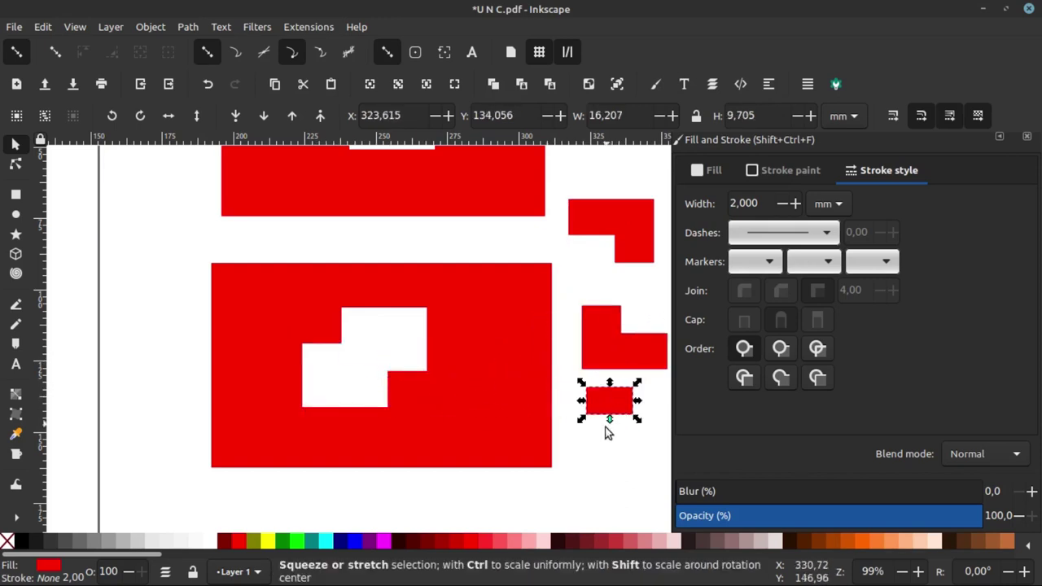
key(Escape)
scroll(489, 322, down, 3)
scroll(432, 319, up, 2)
scroll(488, 324, down, 2)
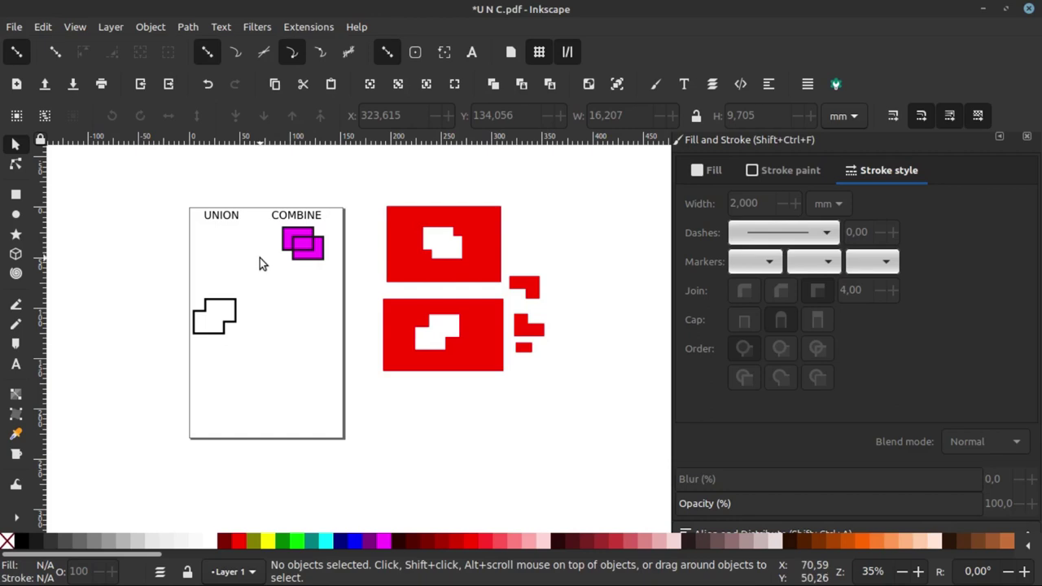
scroll(236, 240, up, 2)
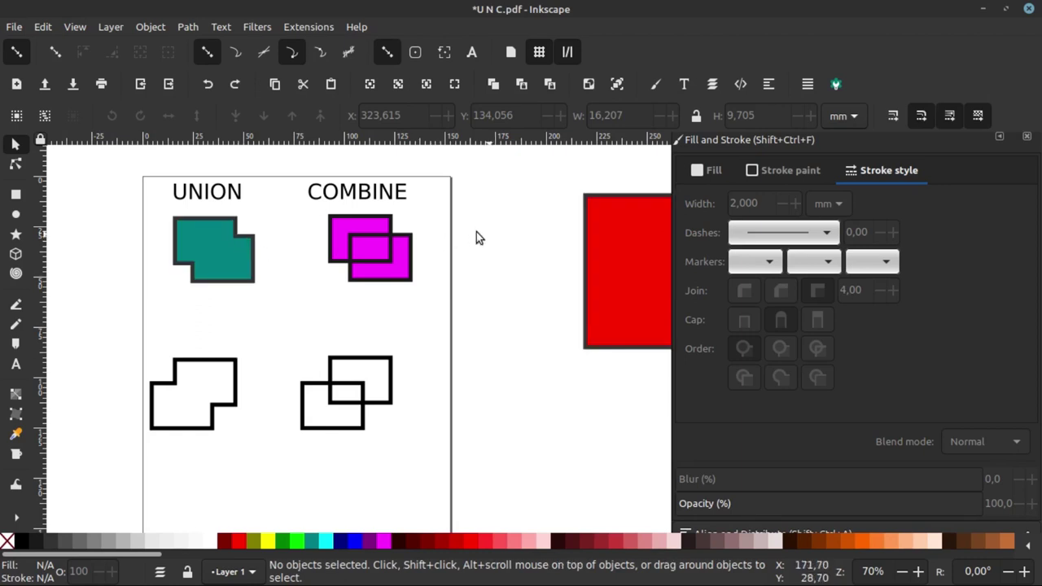
Set the stroke of the teal and magenta shapes to none.
drag(459, 205, 242, 297)
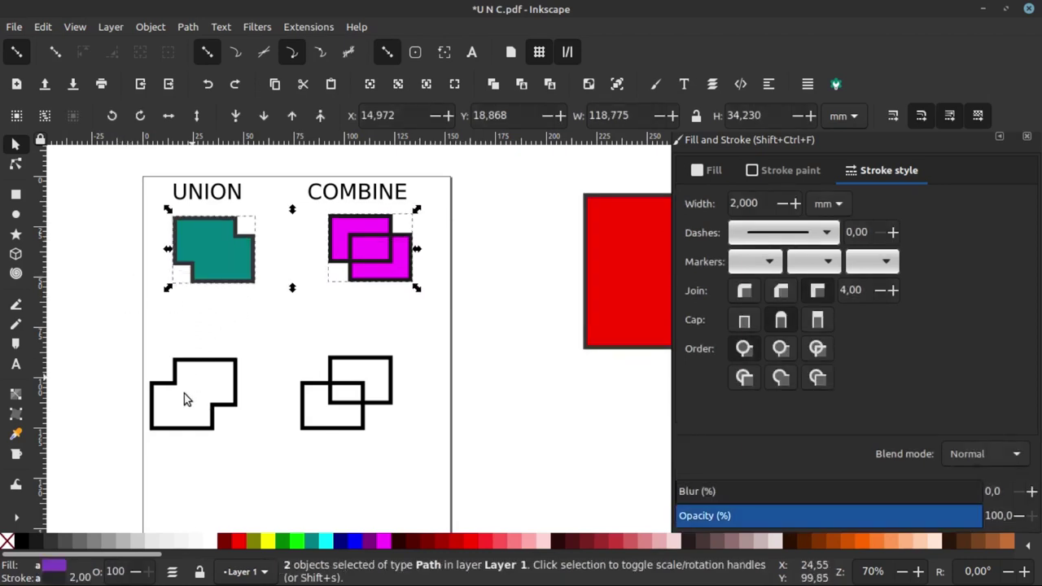
shift+click(7, 542)
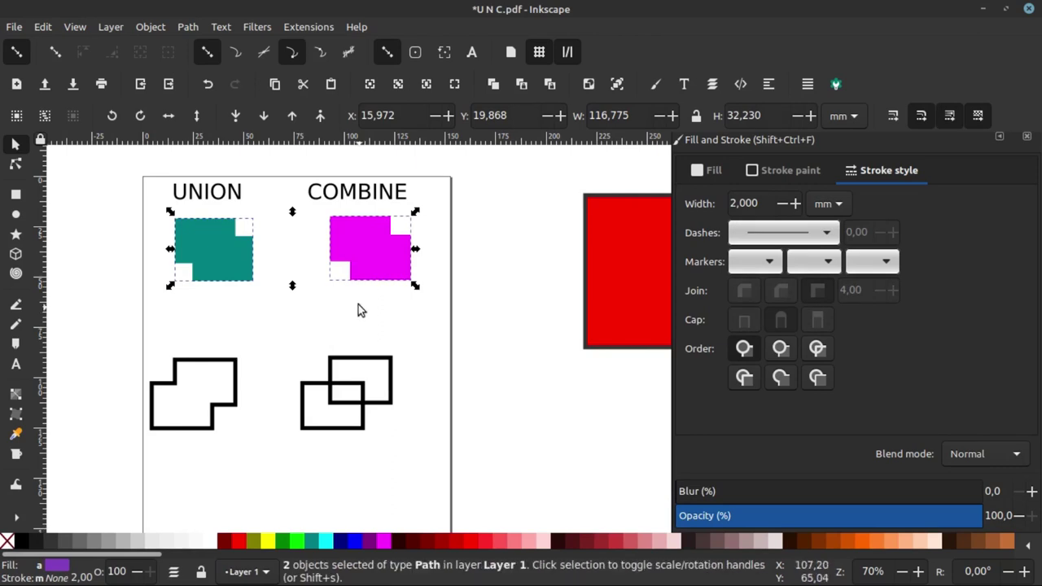
click(453, 277)
Delete the two black outline shapes and the red rectangle.
drag(550, 299, 151, 452)
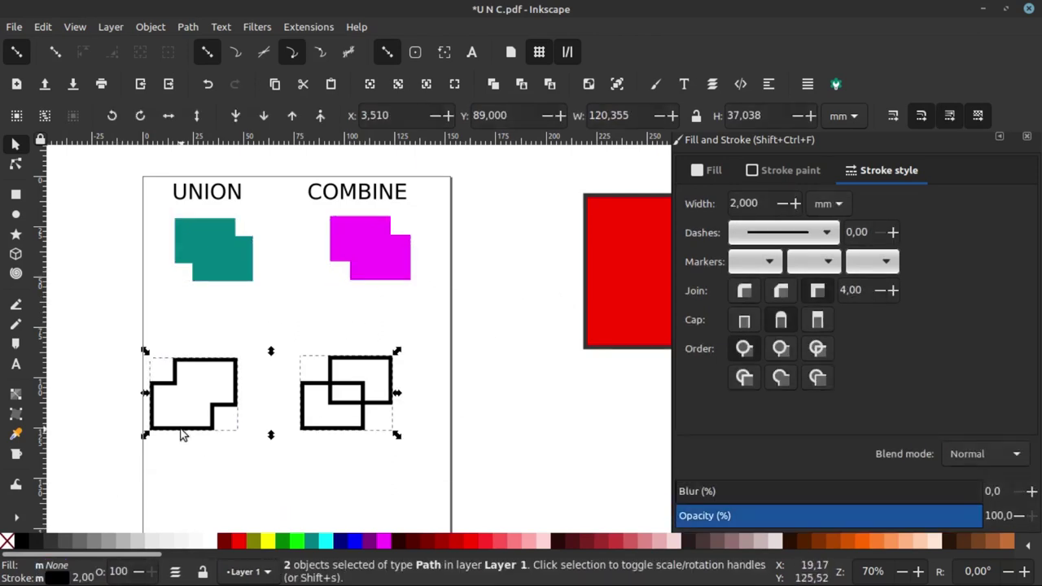
key(Delete)
ctrl+scroll(198, 372, down, 3)
drag(482, 279, 299, 403)
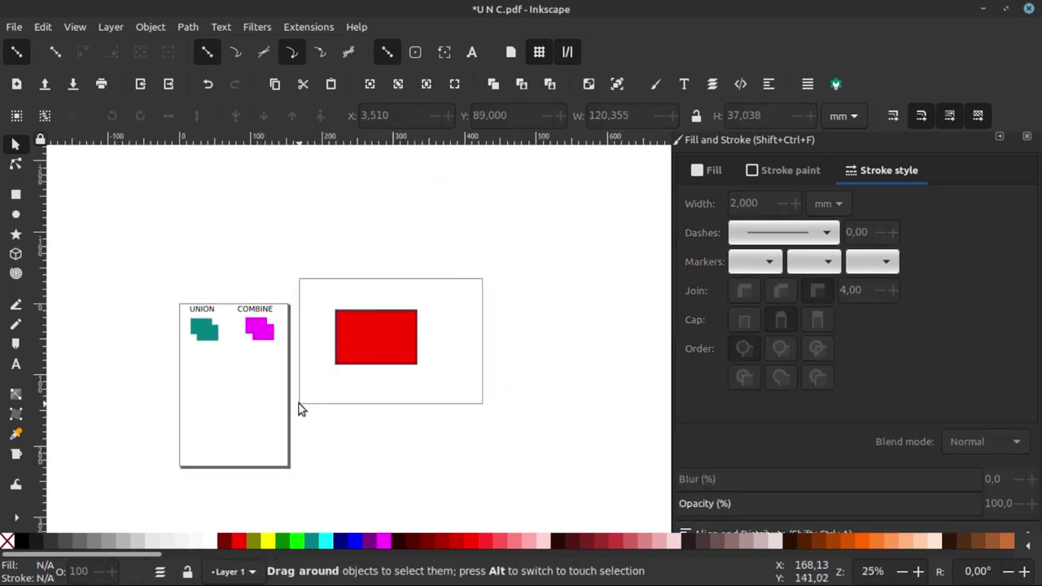
key(Delete)
ctrl+scroll(201, 329, up, 2)
ctrl+scroll(201, 329, up, 2)
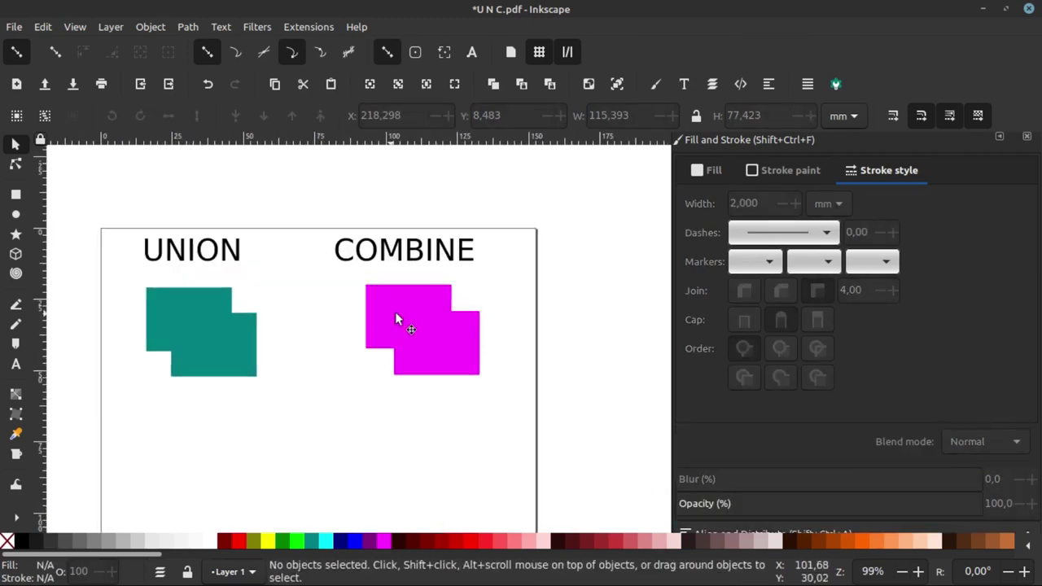
Check the teal and magenta shapes, then rubber-band select both labels and shapes.
click(397, 320)
click(213, 327)
click(368, 334)
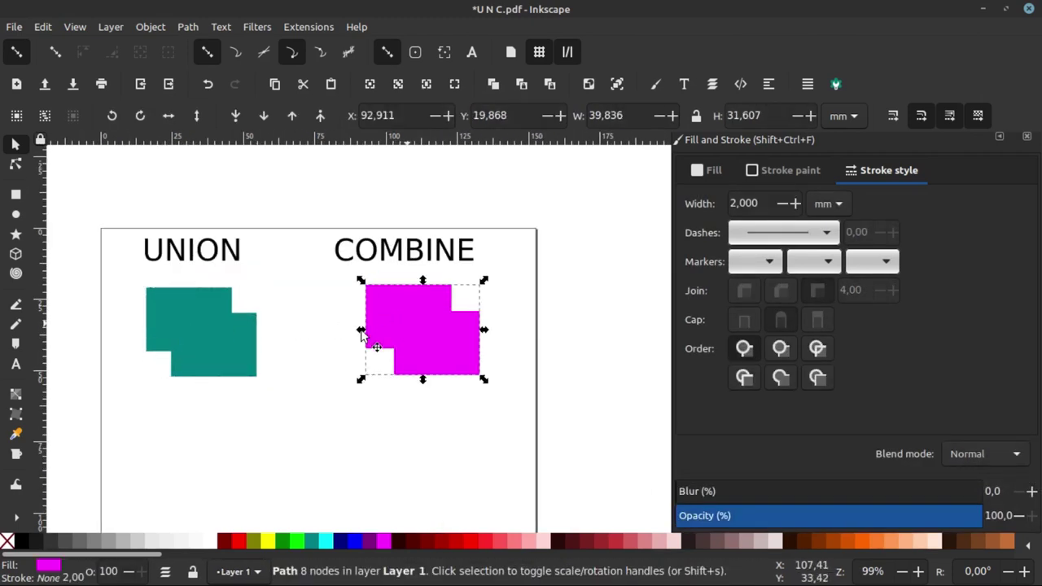
click(202, 331)
click(412, 330)
ctrl+scroll(263, 365, down, 2)
ctrl+scroll(232, 348, up, 2)
click(232, 349)
click(598, 220)
drag(602, 209, 113, 465)
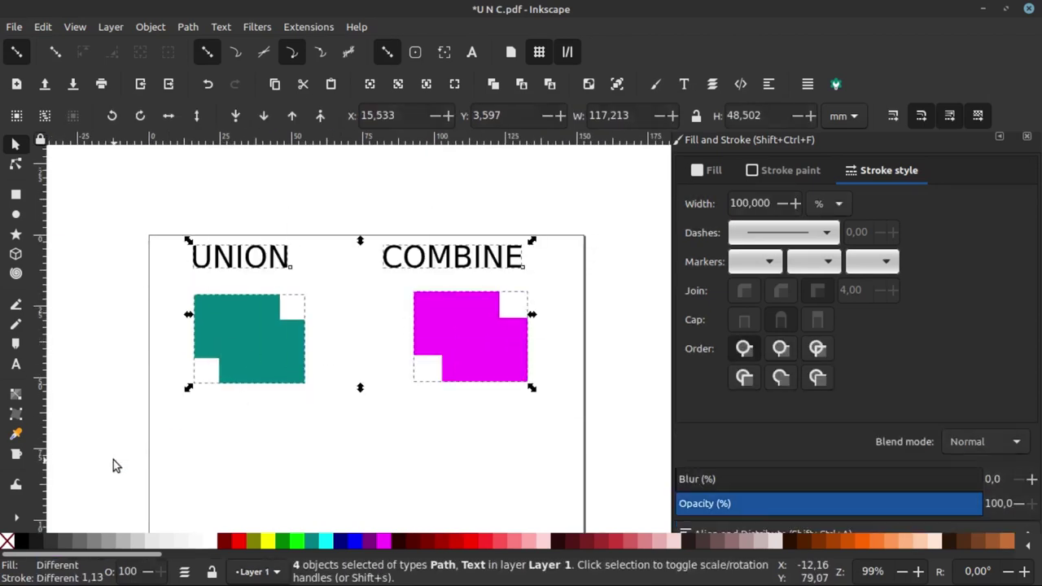
Start a Save As with PDF format, then cancel the PDF options.
click(15, 27)
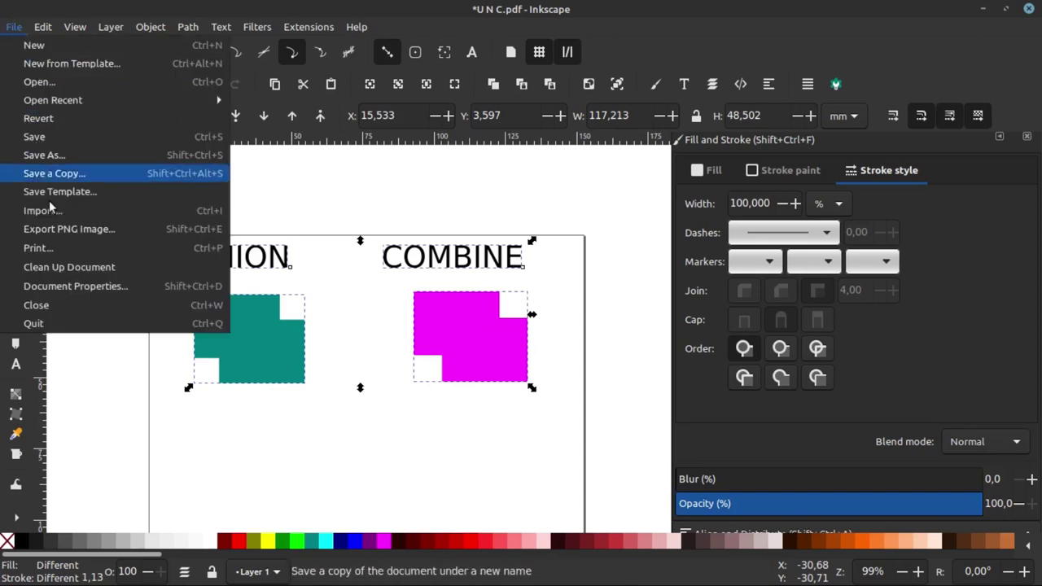
click(74, 167)
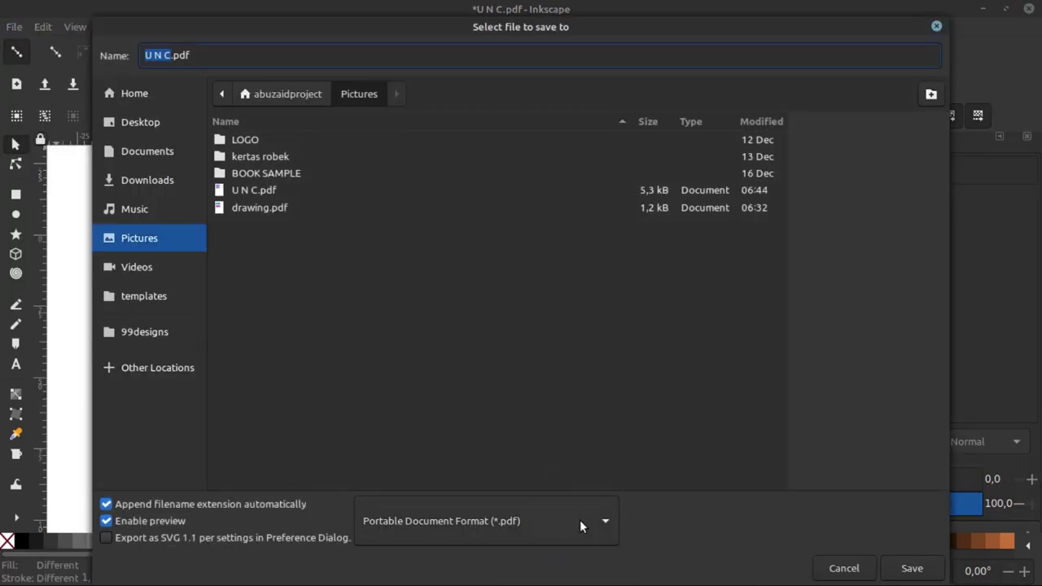
click(607, 522)
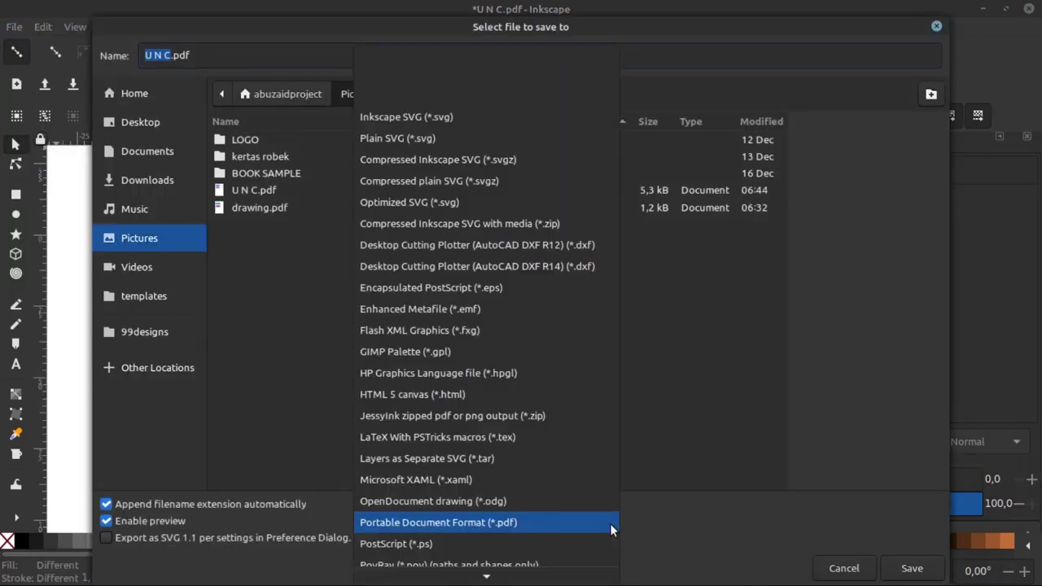
click(472, 525)
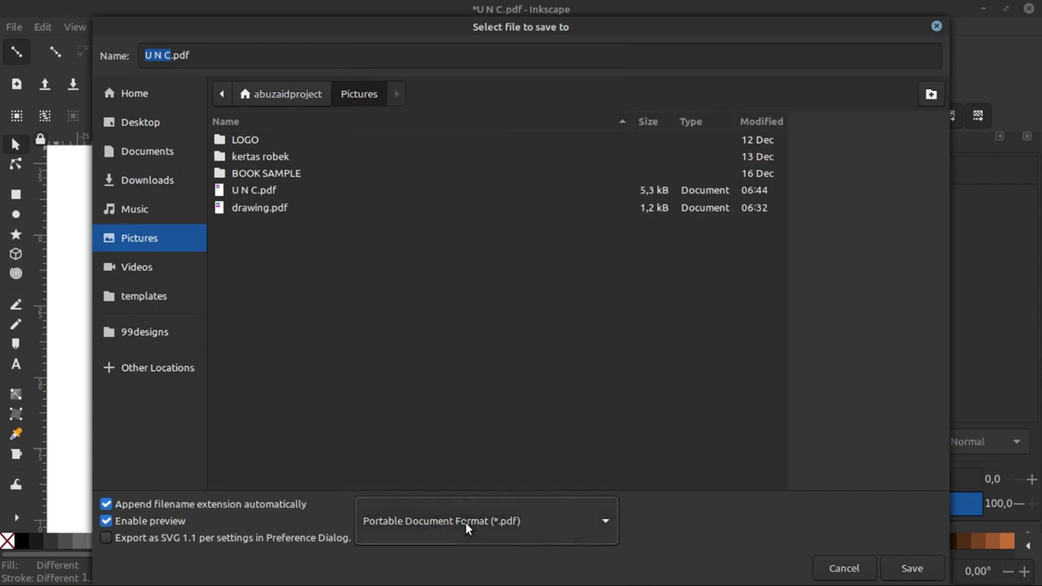
click(609, 523)
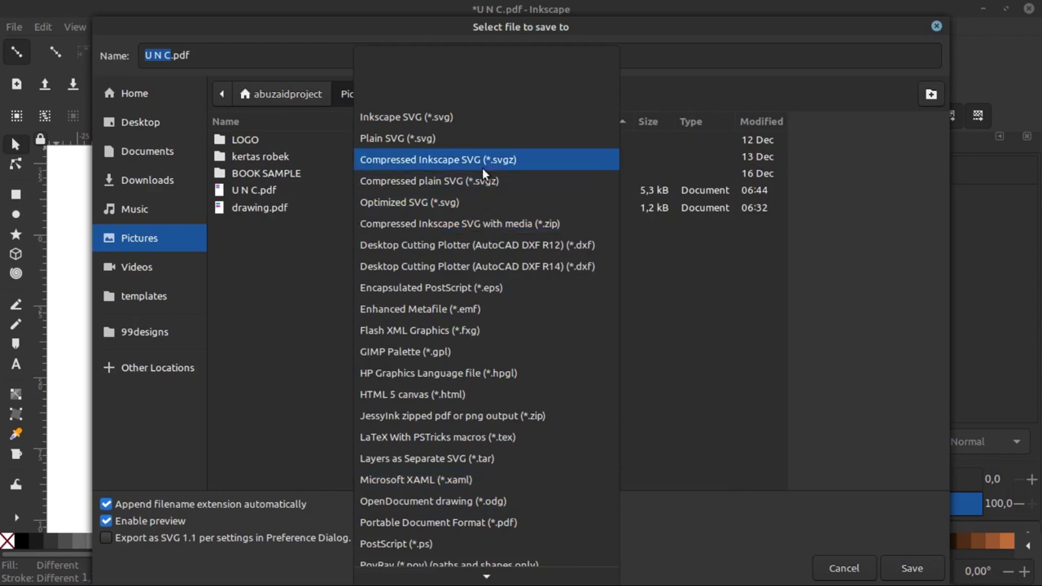
click(501, 525)
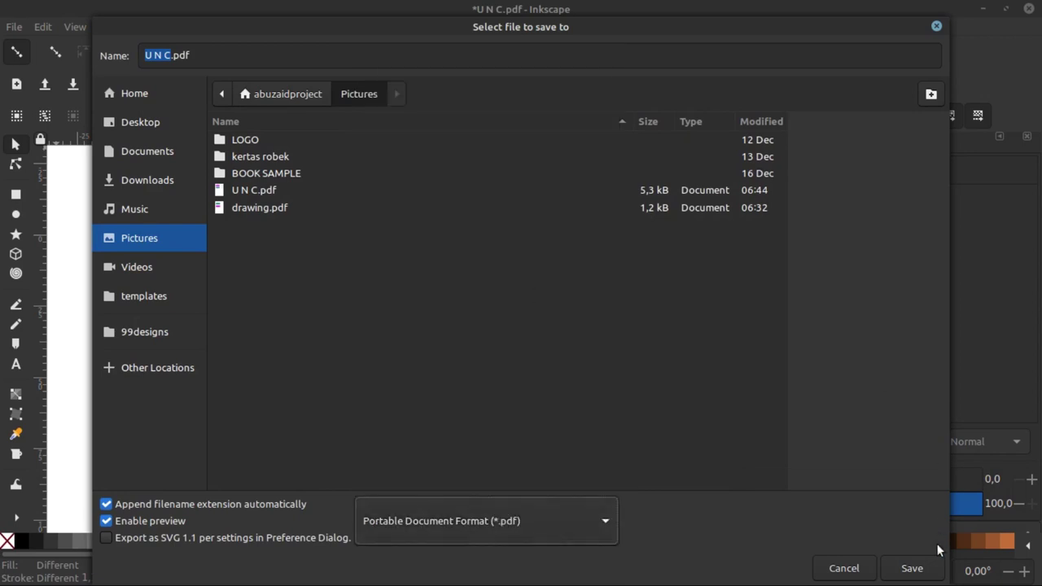
click(921, 576)
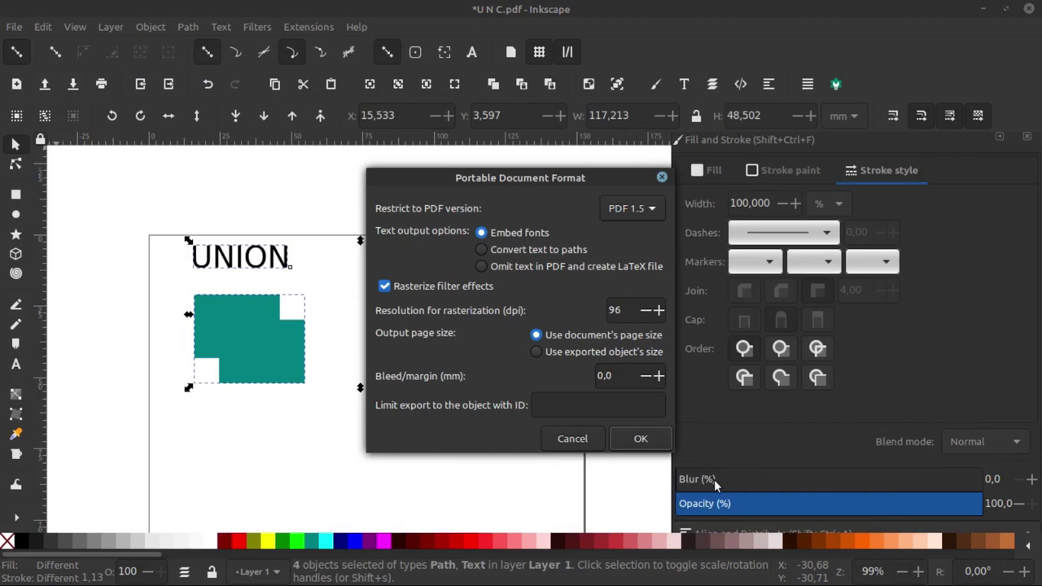
click(582, 439)
Save the drawing as TEST.pdf and confirm the PDF export settings.
click(14, 26)
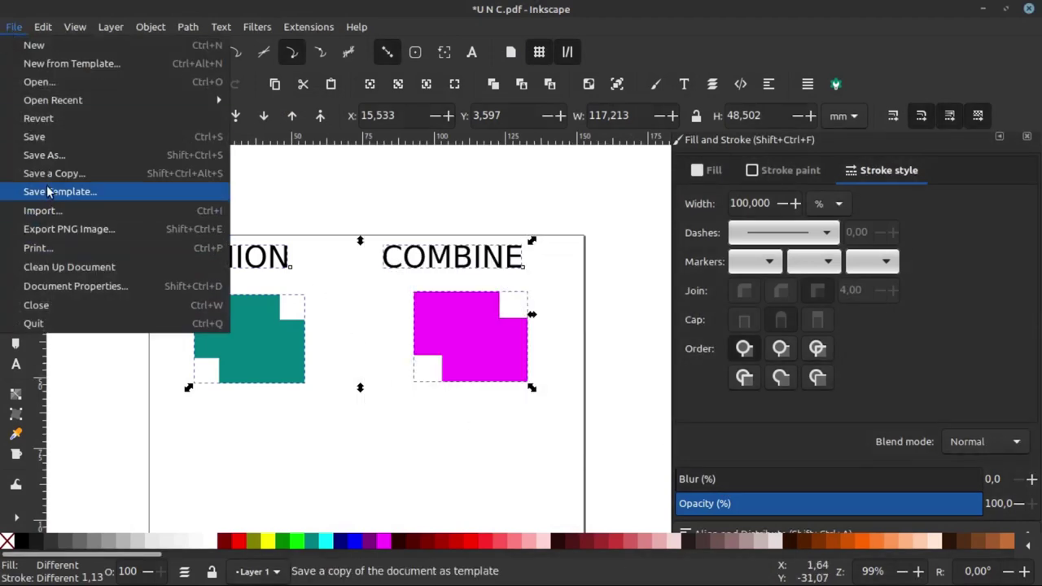
click(33, 156)
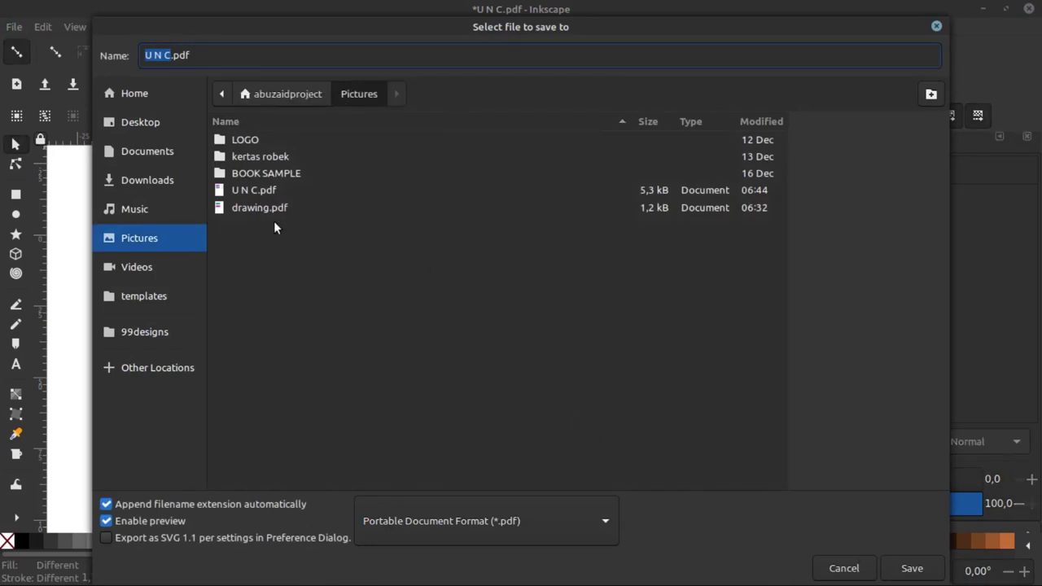
click(165, 55)
text(TEST)
click(923, 569)
click(637, 442)
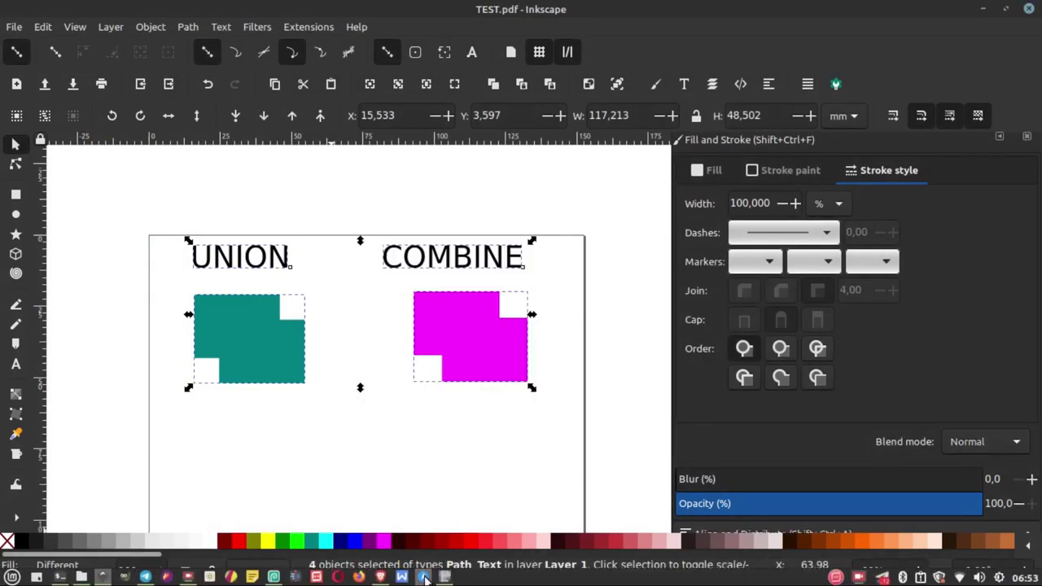
Launch Scribus with a blank Letter document and open TEST.pdf from Pictures.
click(424, 577)
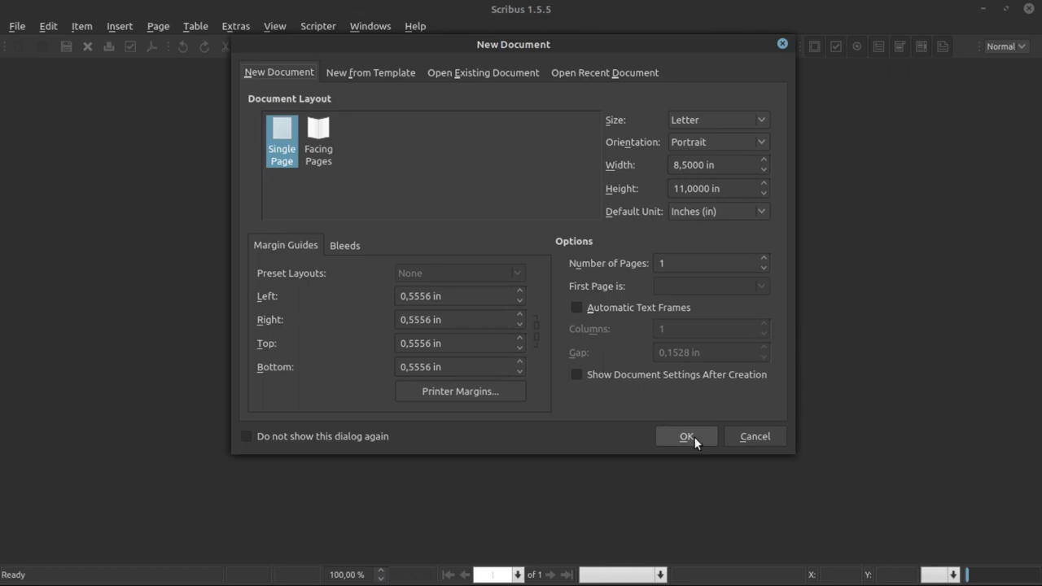
click(686, 436)
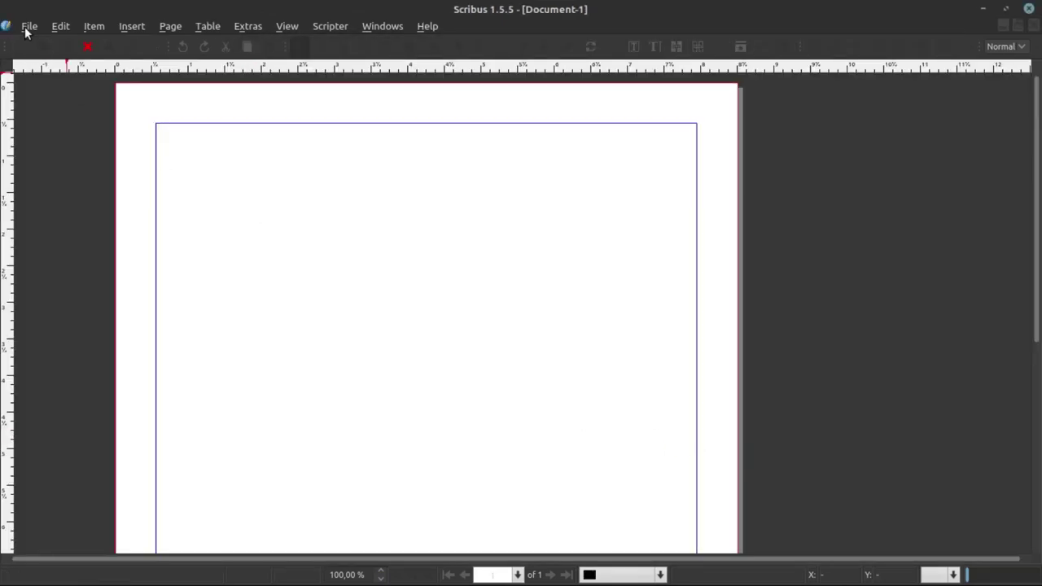
click(28, 28)
click(43, 79)
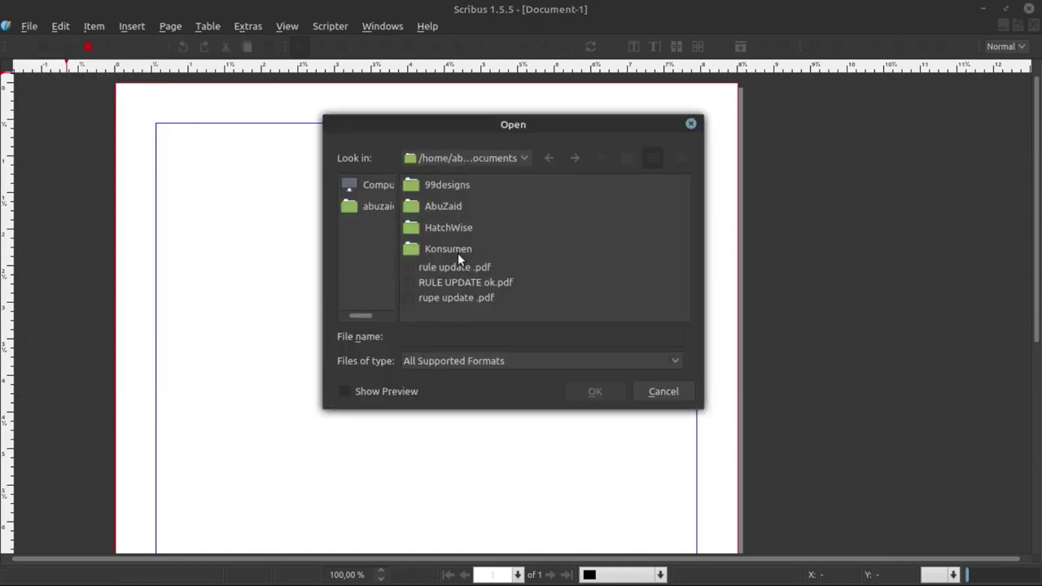
click(377, 210)
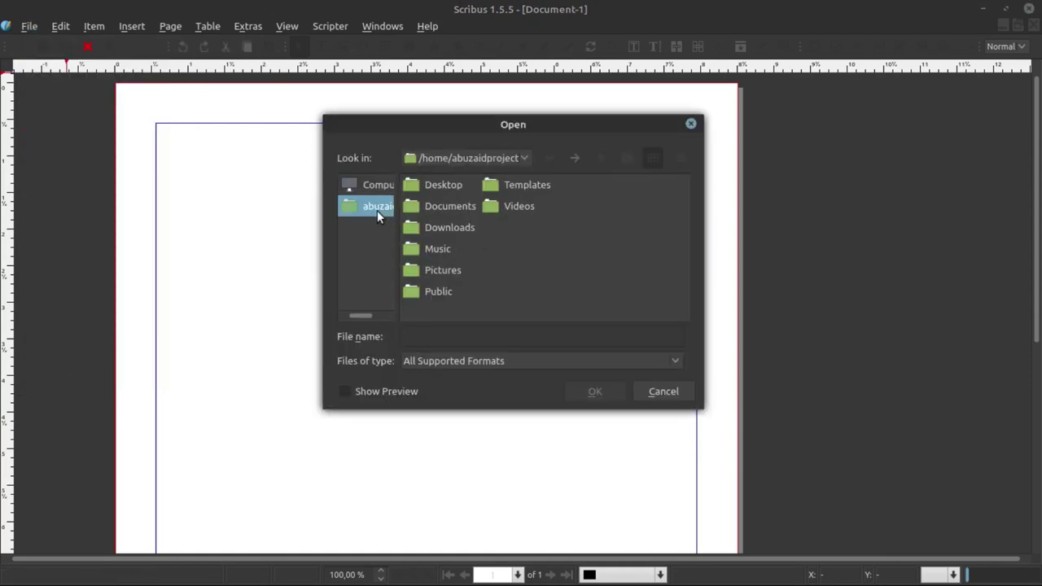
double_click(447, 274)
click(438, 277)
click(595, 391)
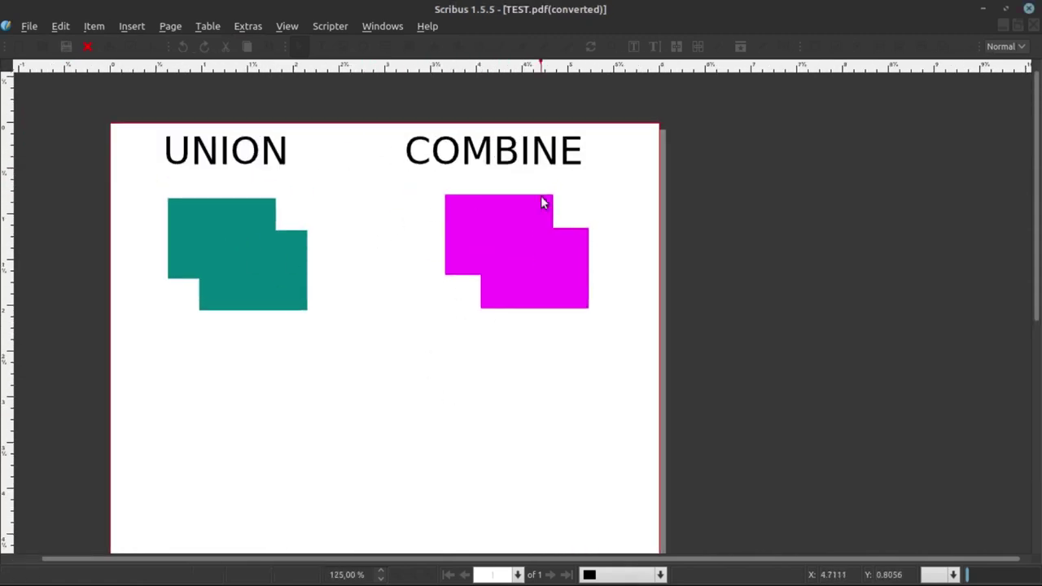
Ungroup the imported group of shapes and titles.
click(494, 231)
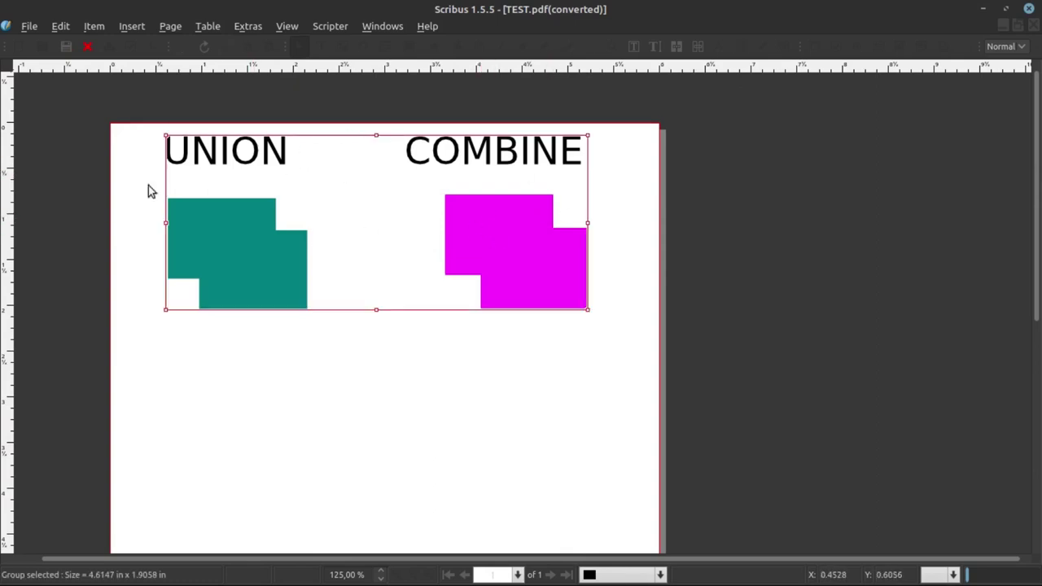
click(94, 26)
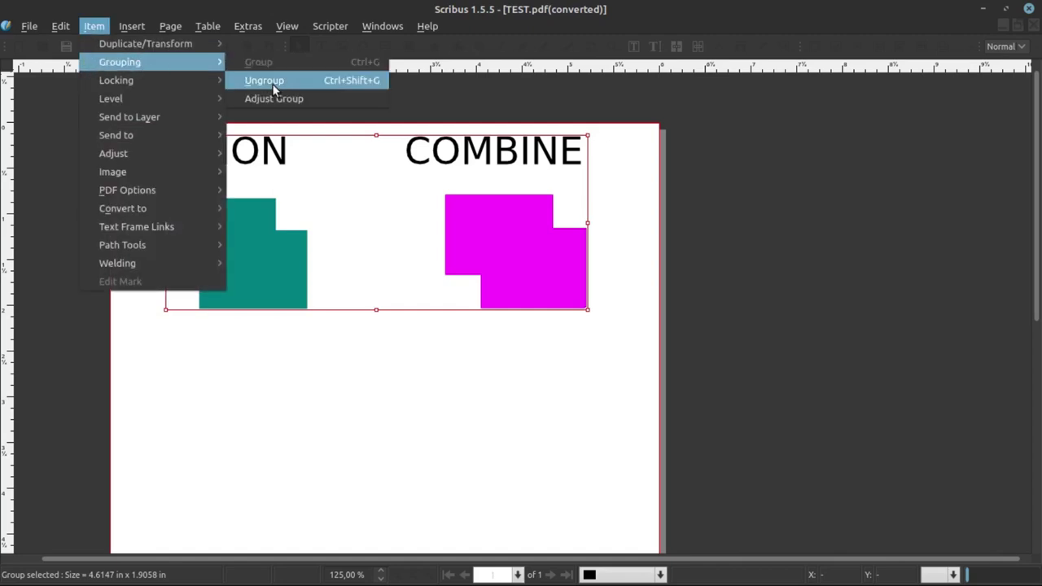
click(274, 81)
click(319, 328)
click(497, 249)
click(255, 213)
click(408, 171)
Ungroup the UNION and COMBINE titles.
click(342, 155)
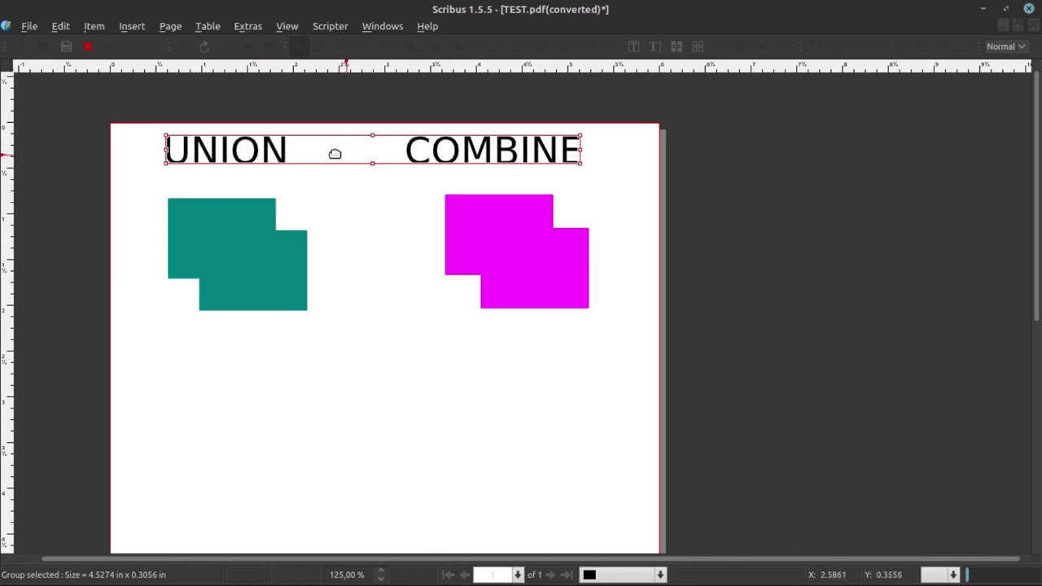
click(94, 26)
mouse_move(120, 62)
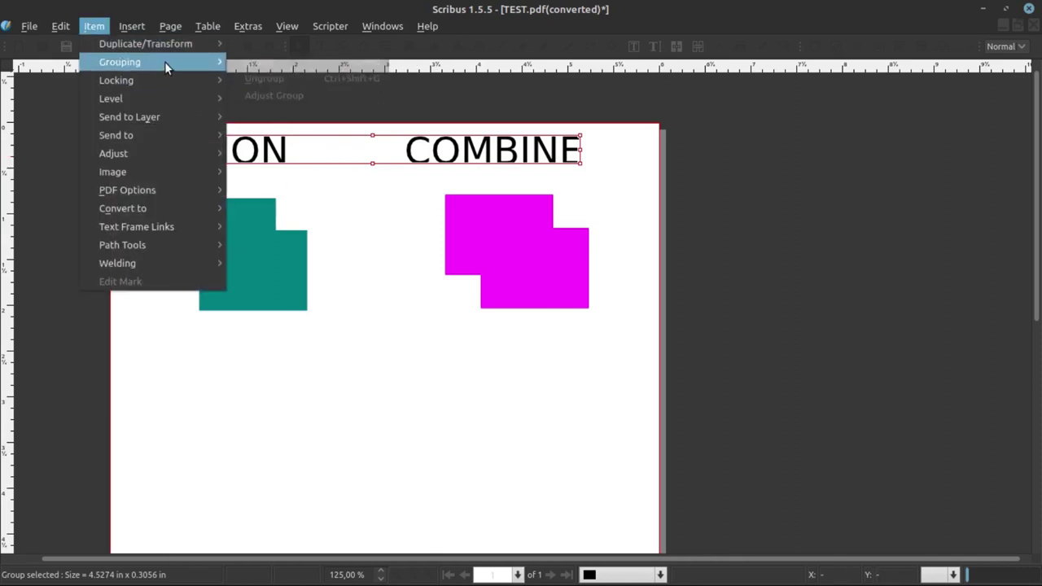
click(266, 81)
click(409, 157)
click(477, 150)
Check the item options of both shapes, then open the magenta polygon for node editing.
click(235, 249)
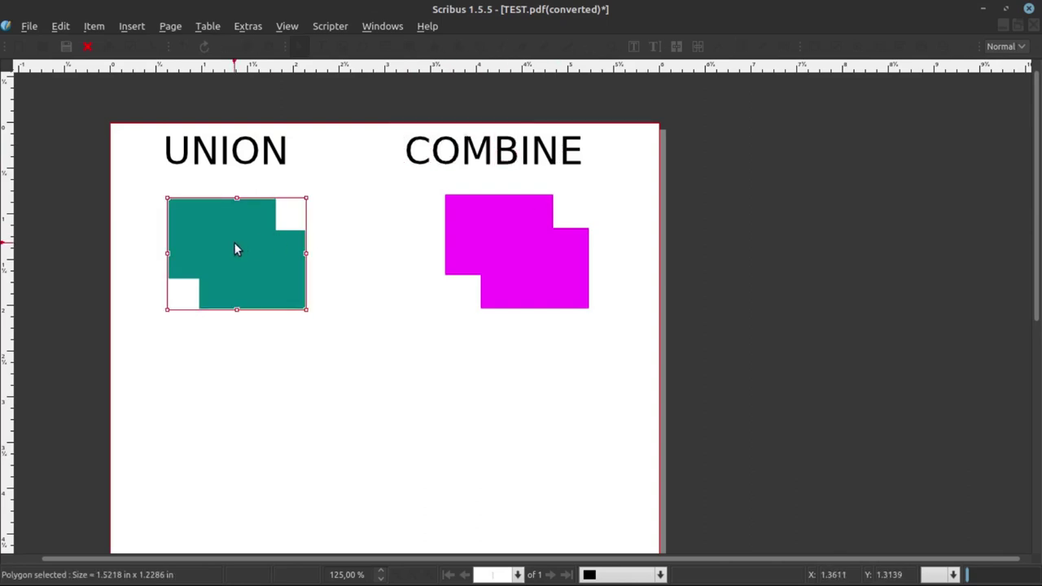
click(93, 26)
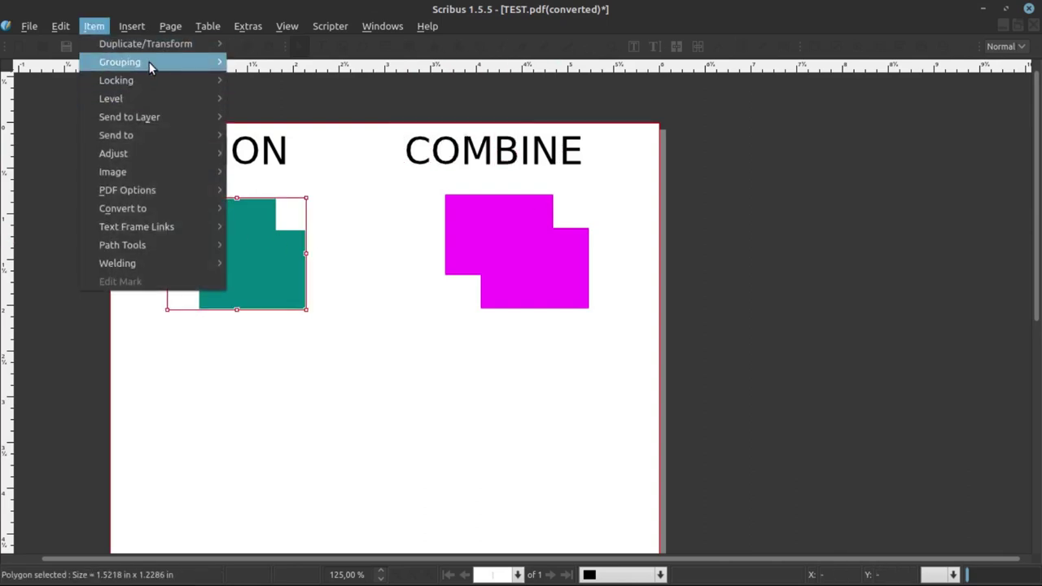
click(376, 248)
click(451, 251)
click(96, 26)
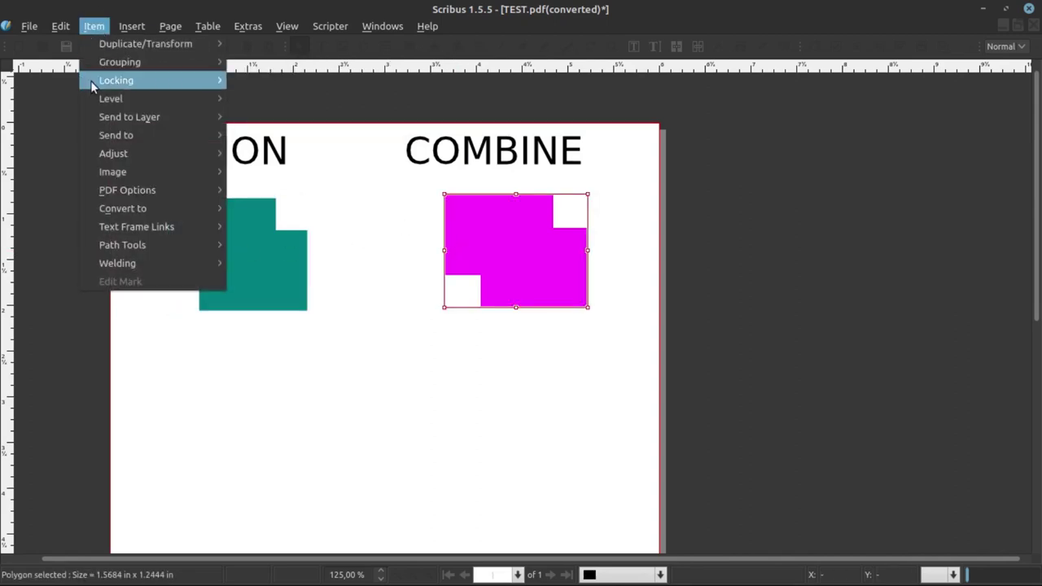
mouse_move(120, 62)
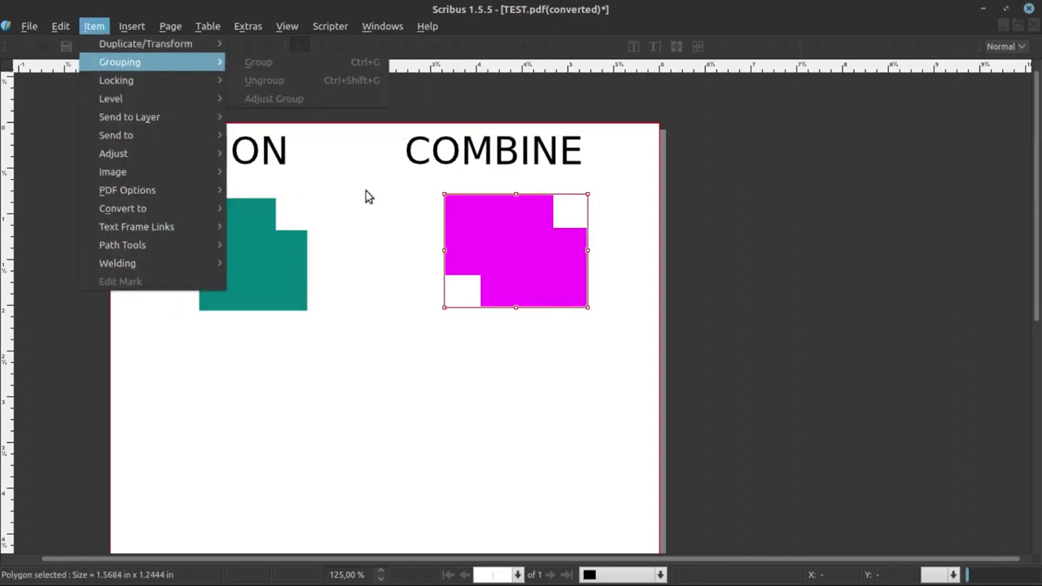
click(365, 195)
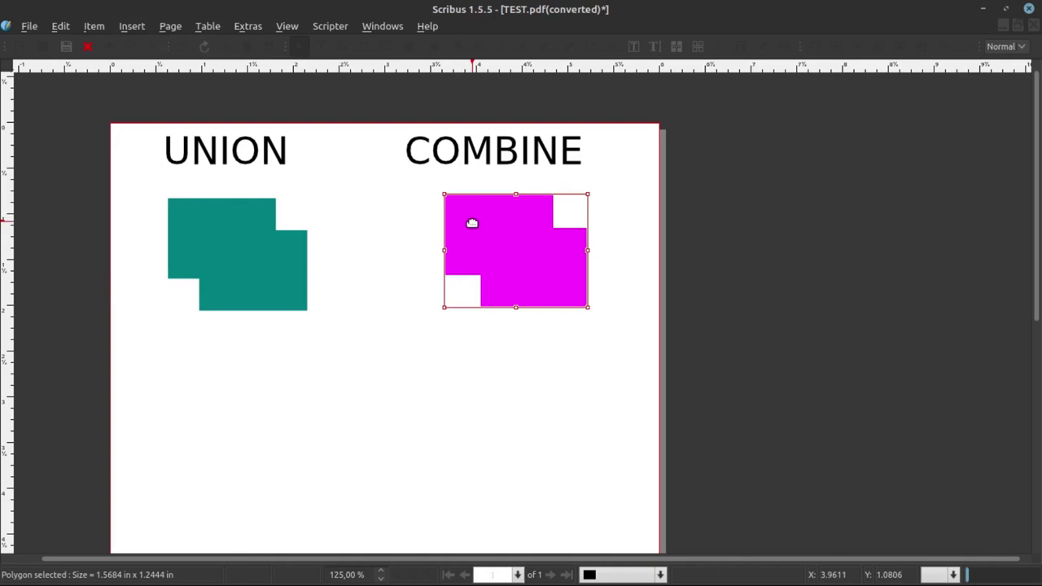
double_click(511, 246)
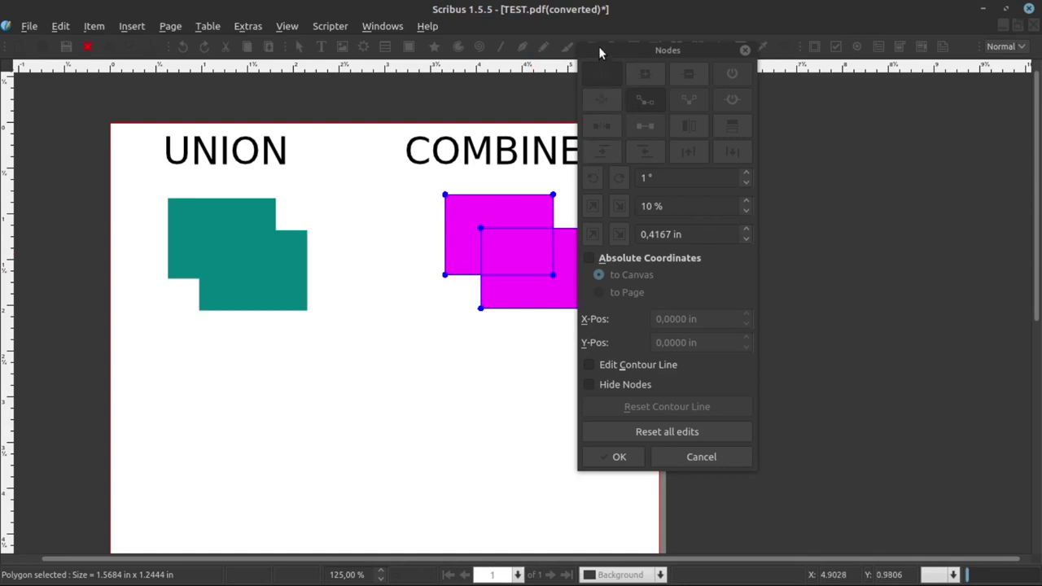
Drag the magenta polygon's inner corner and top-left nodes inward, then finish node editing.
drag(599, 49, 693, 66)
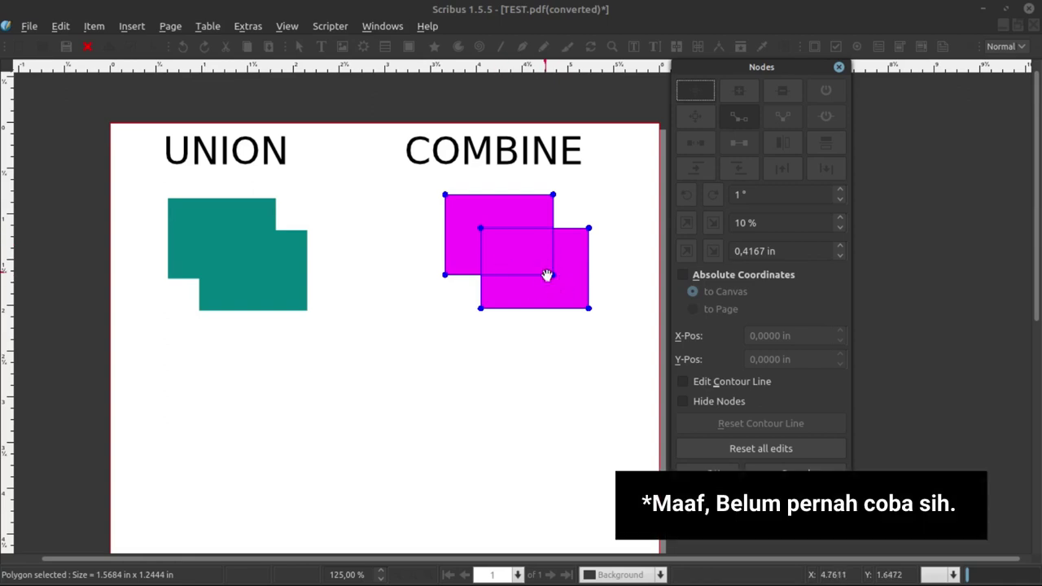
drag(550, 275, 472, 215)
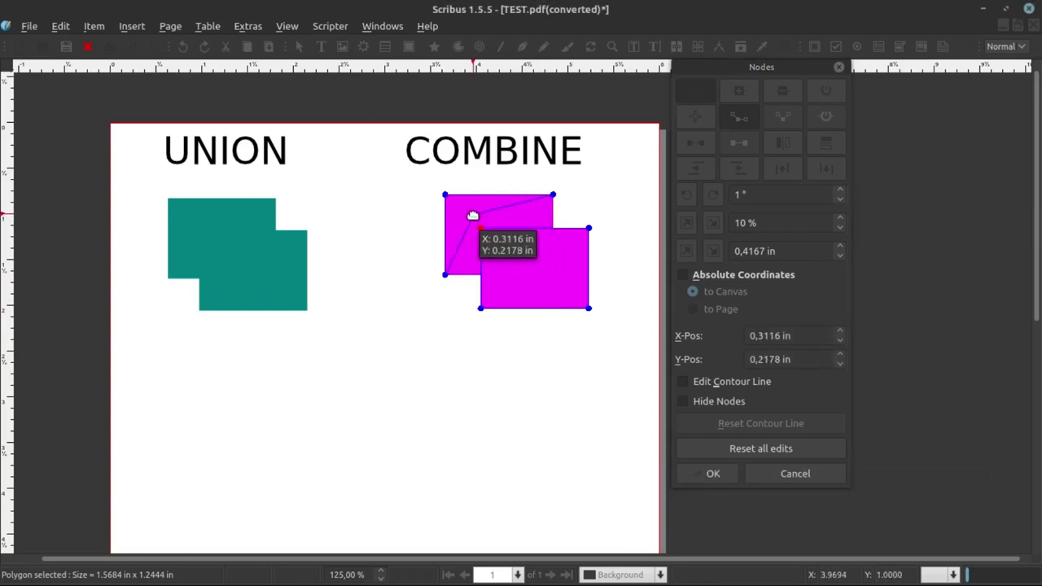
drag(480, 229, 533, 260)
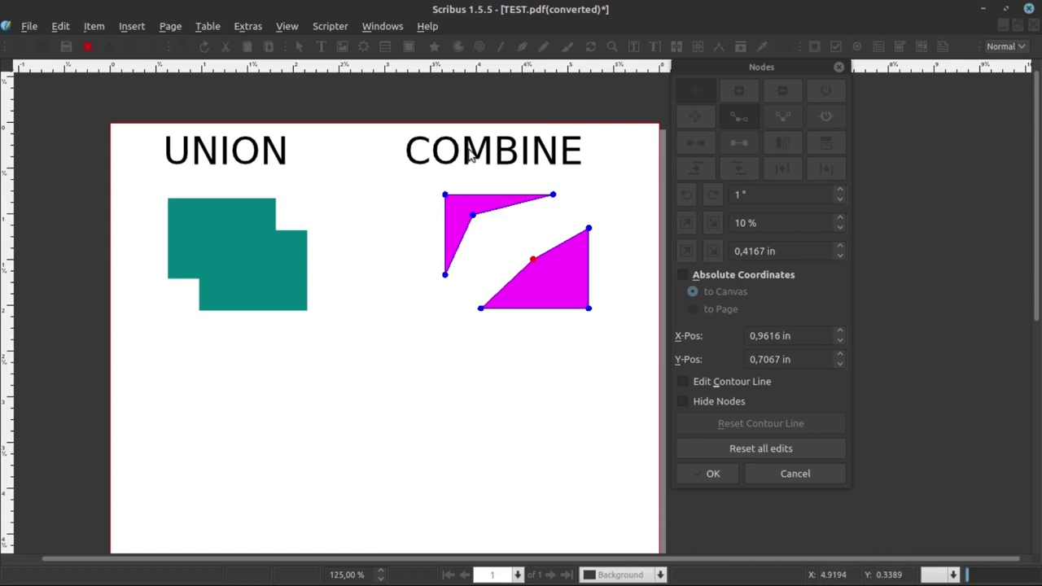
click(707, 474)
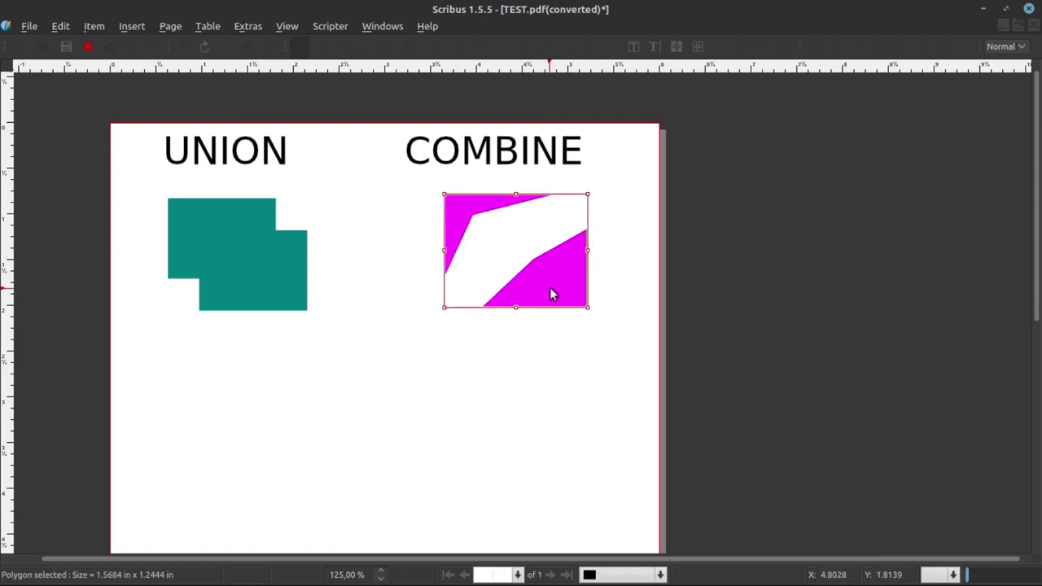
click(93, 26)
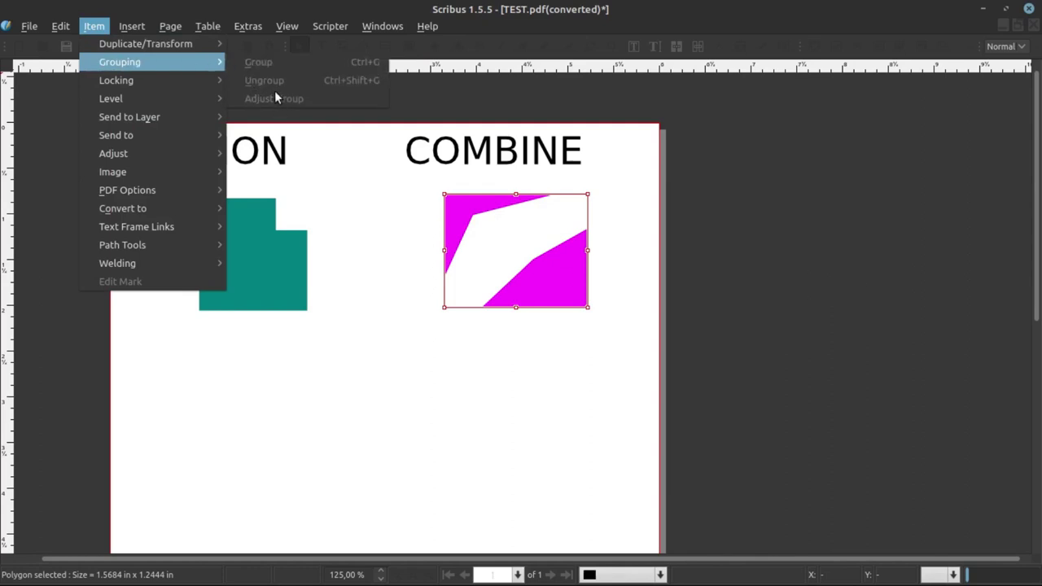
click(354, 197)
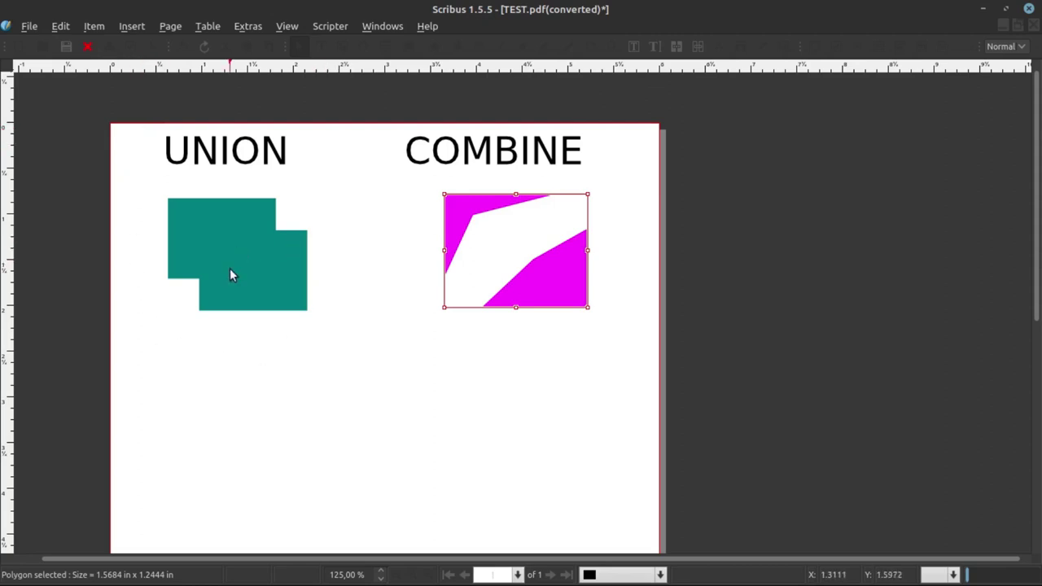
click(597, 167)
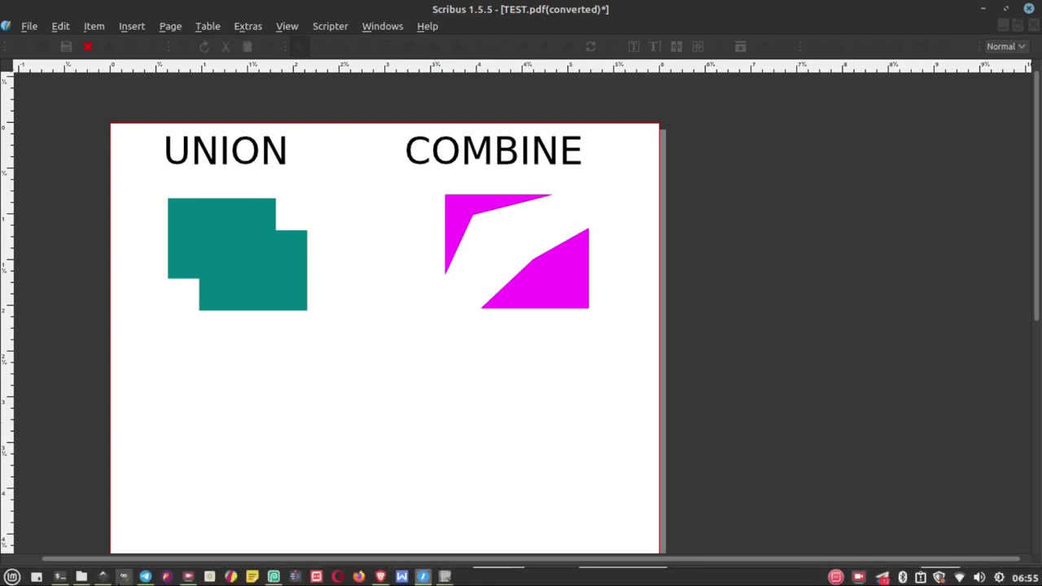
Switch back to Inkscape showing TEST.pdf and deselect all objects.
mouse_move(444, 577)
click(177, 533)
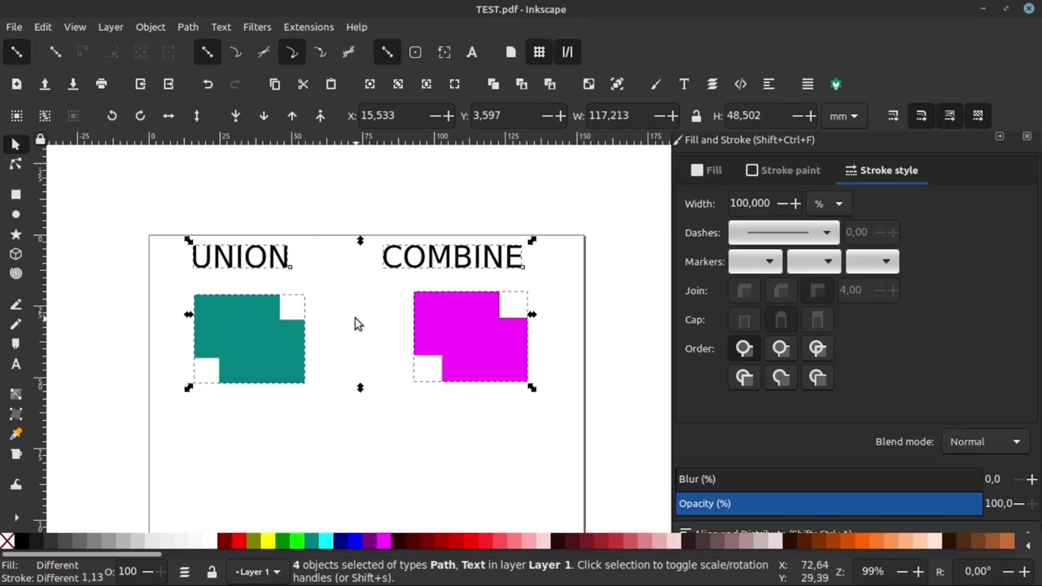
click(619, 187)
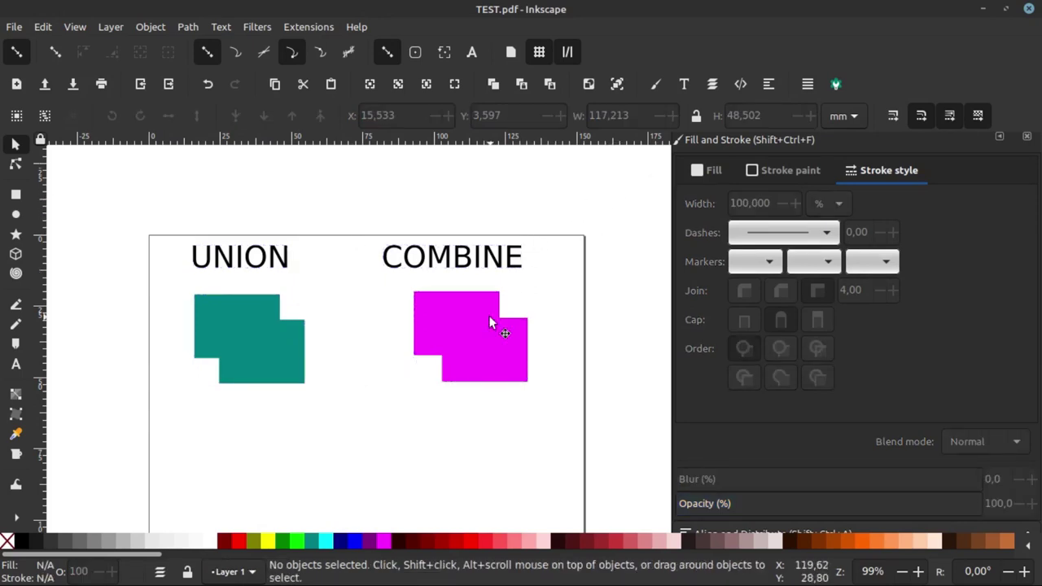